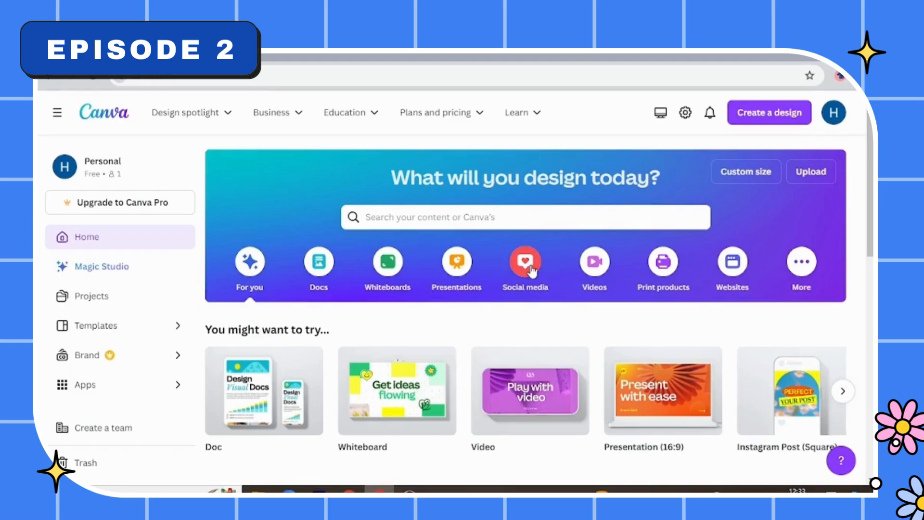
# Step: Show the social media design formats and look through the popular ones
pyautogui.click(529, 269)
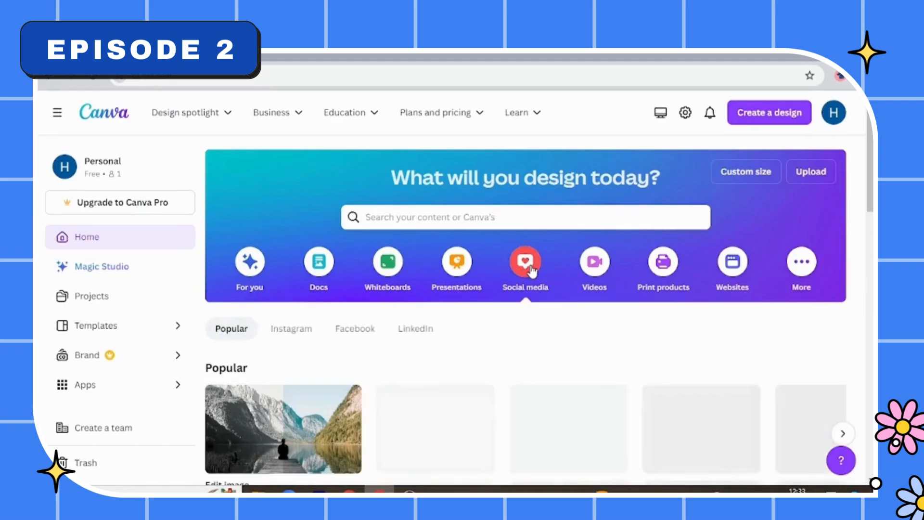
pyautogui.scroll(-2, 485, 282)
pyautogui.scroll(-1, 484, 281)
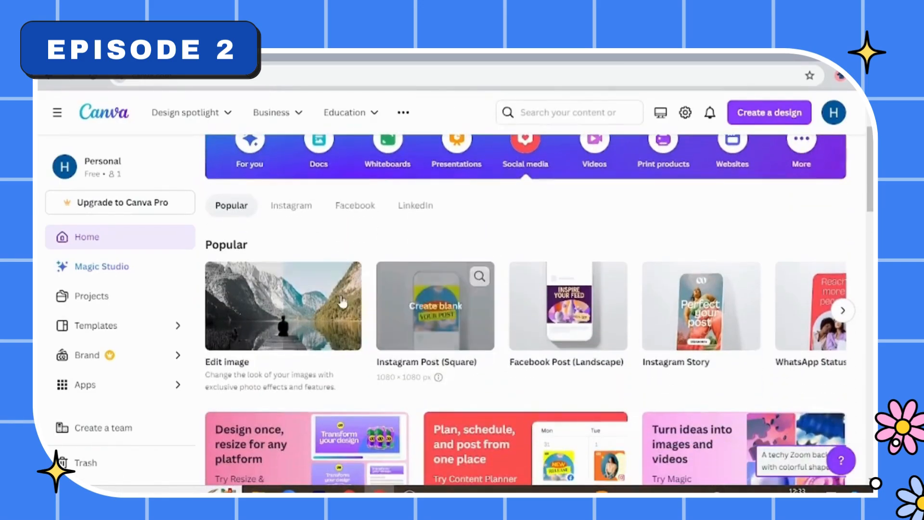
pyautogui.click(844, 310)
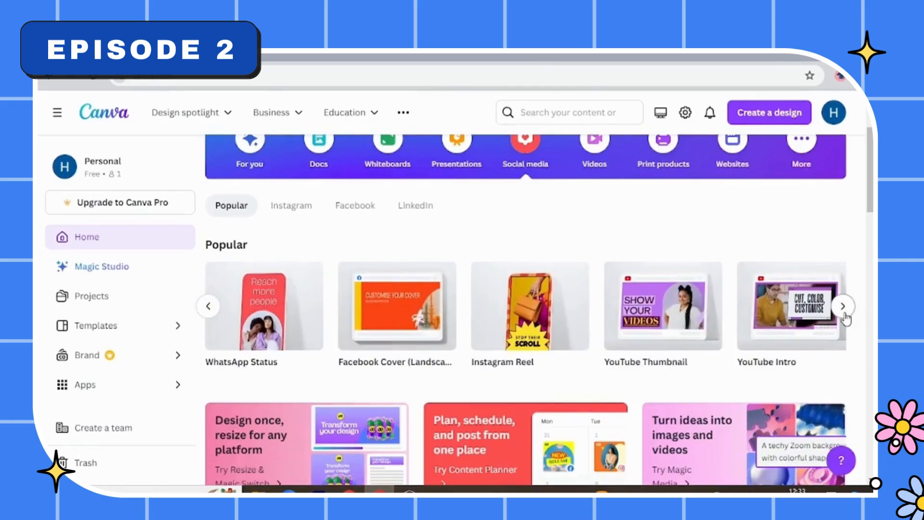
pyautogui.click(206, 306)
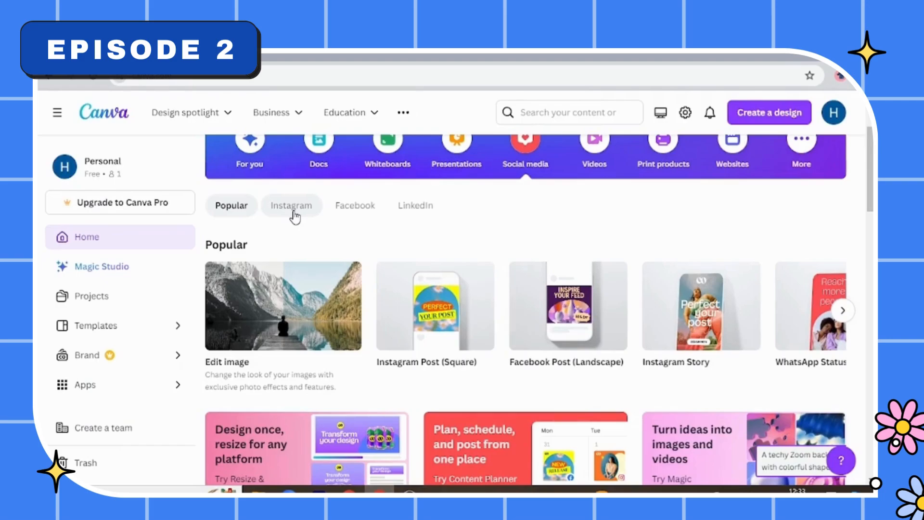
# Step: Create a blank square Instagram post from the Instagram formats
pyautogui.click(293, 207)
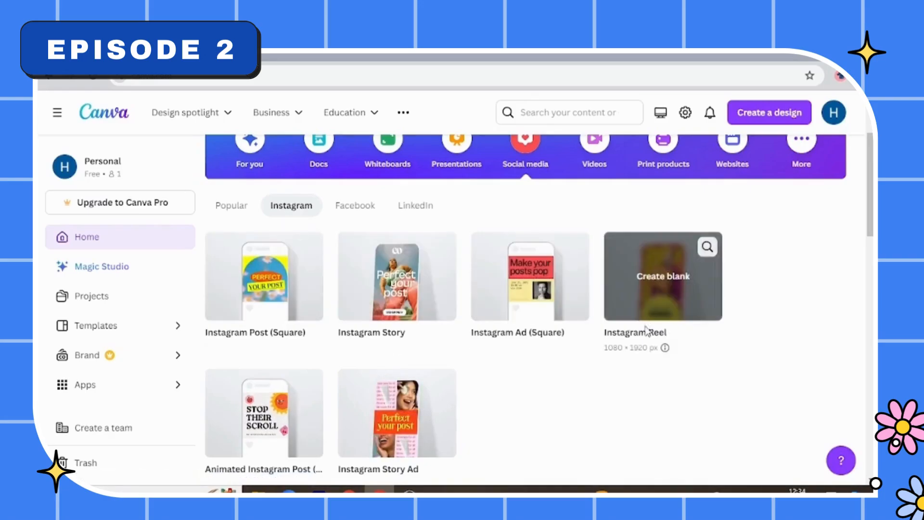
pyautogui.scroll(-1, 376, 367)
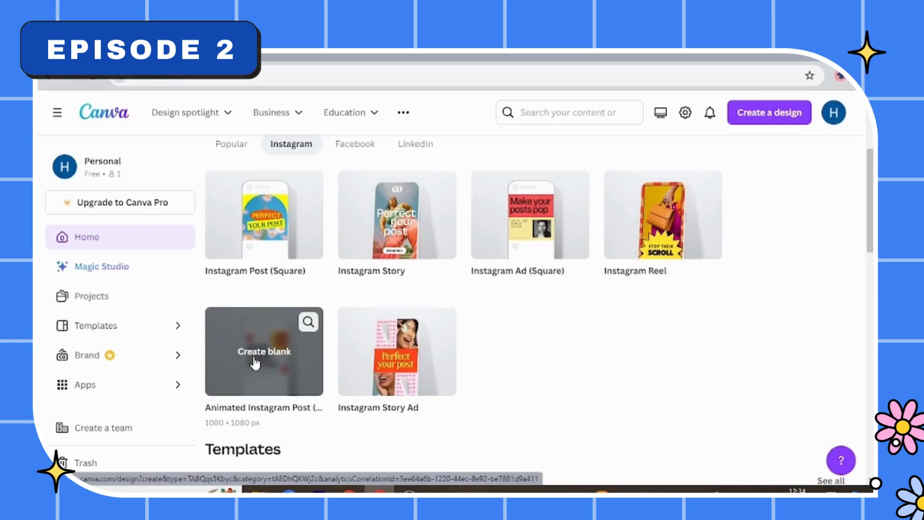
pyautogui.click(248, 192)
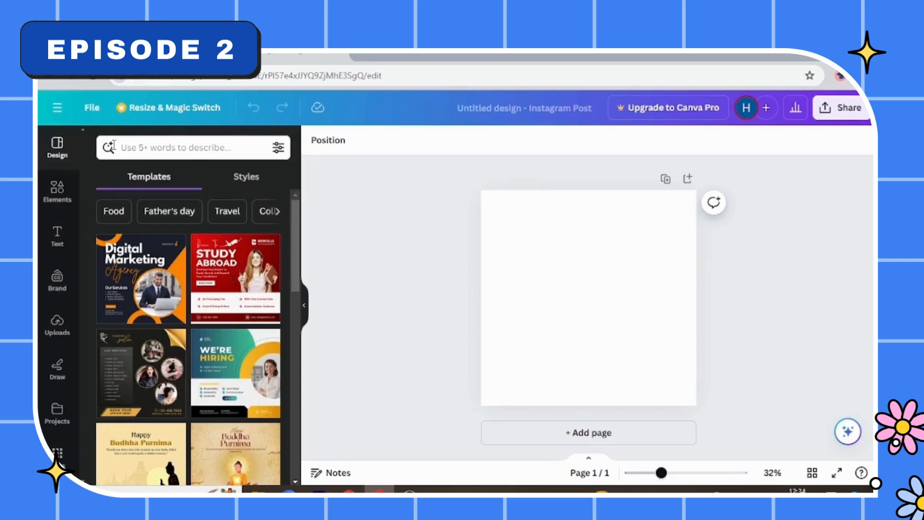
# Step: Search the design templates for "world ice cream day"
pyautogui.click(142, 150)
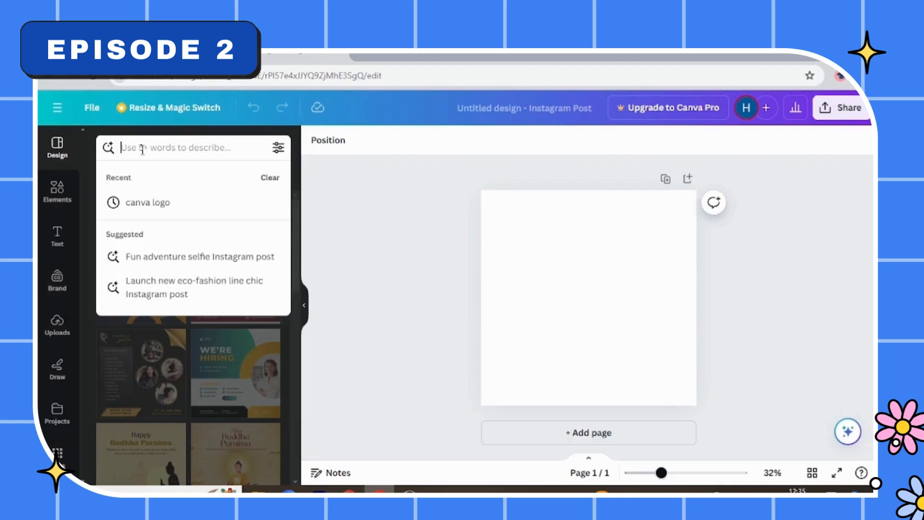
pyautogui.write('wo')
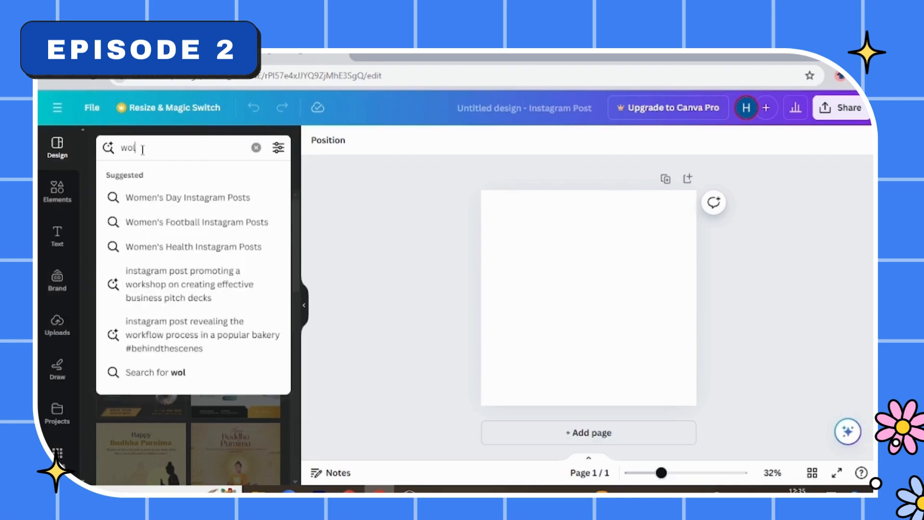
pyautogui.write('rld ice cream day')
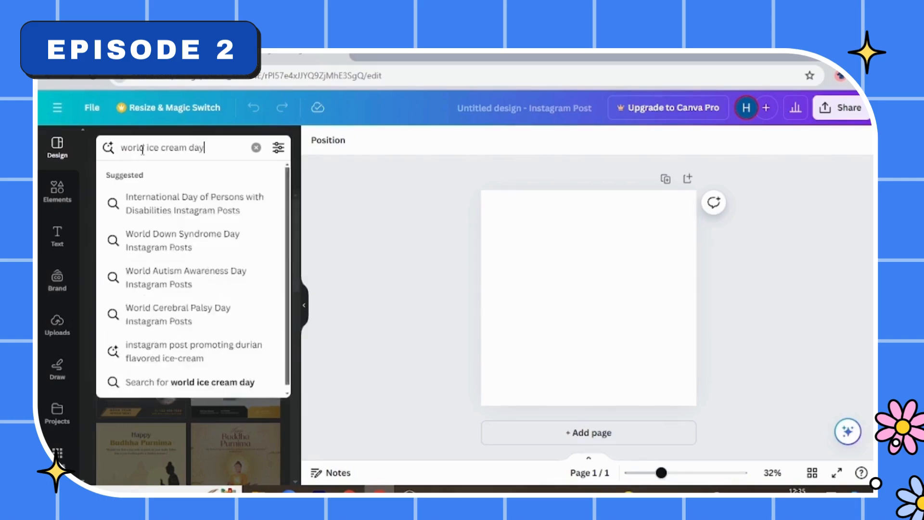
pyautogui.press('Return')
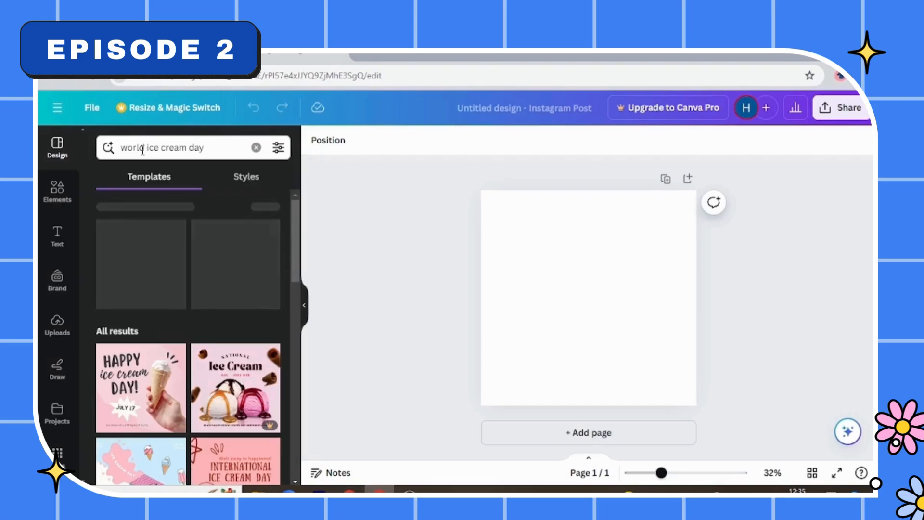
# Step: Apply the brown and white ice cream template with the 25% discount and round ice cream photo to the blank page
pyautogui.scroll(-3, 161, 241)
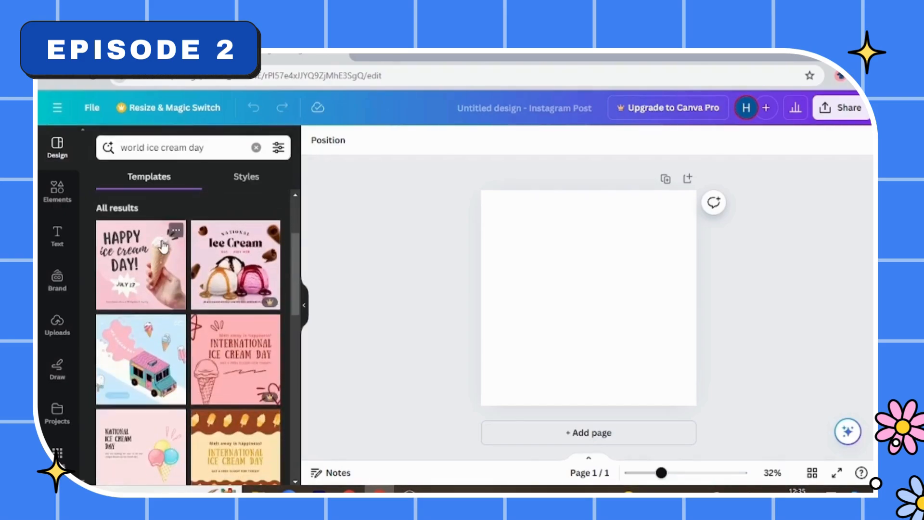
pyautogui.scroll(-5, 164, 246)
pyautogui.scroll(-8, 164, 246)
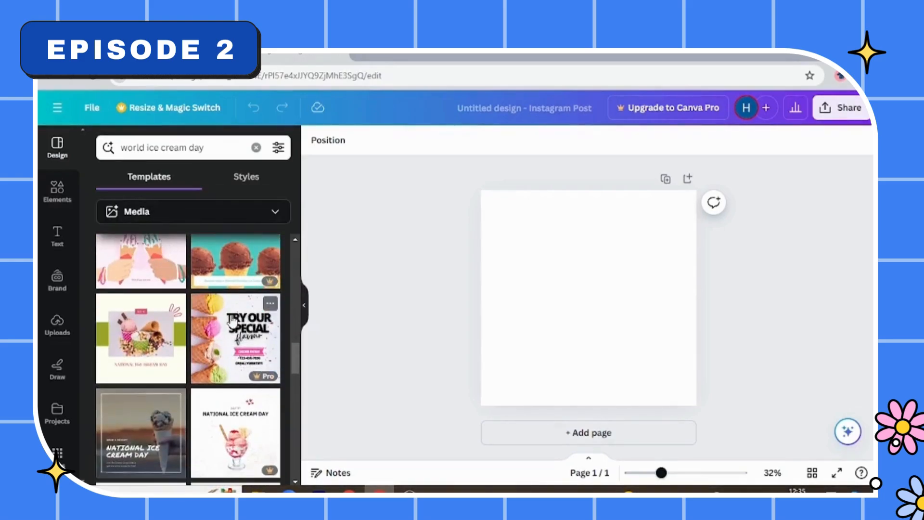
pyautogui.scroll(-3, 231, 356)
pyautogui.scroll(-5, 235, 361)
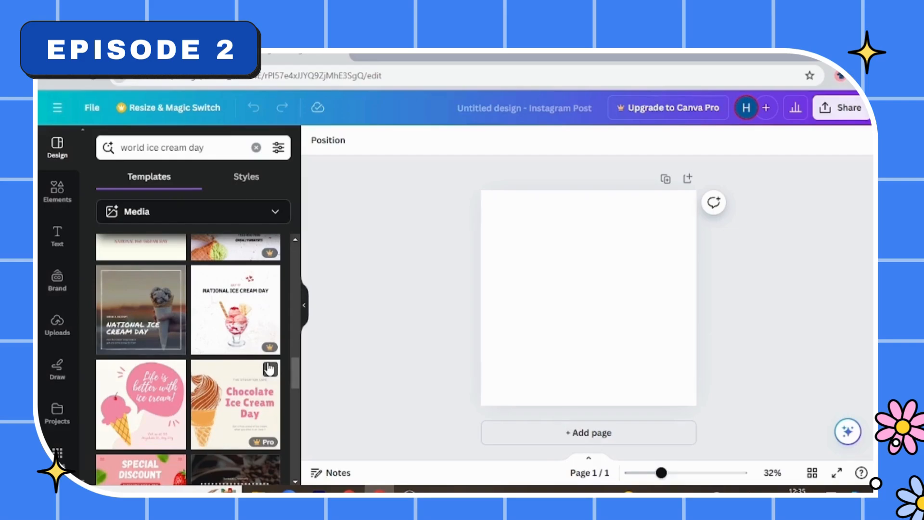
pyautogui.scroll(-3, 176, 370)
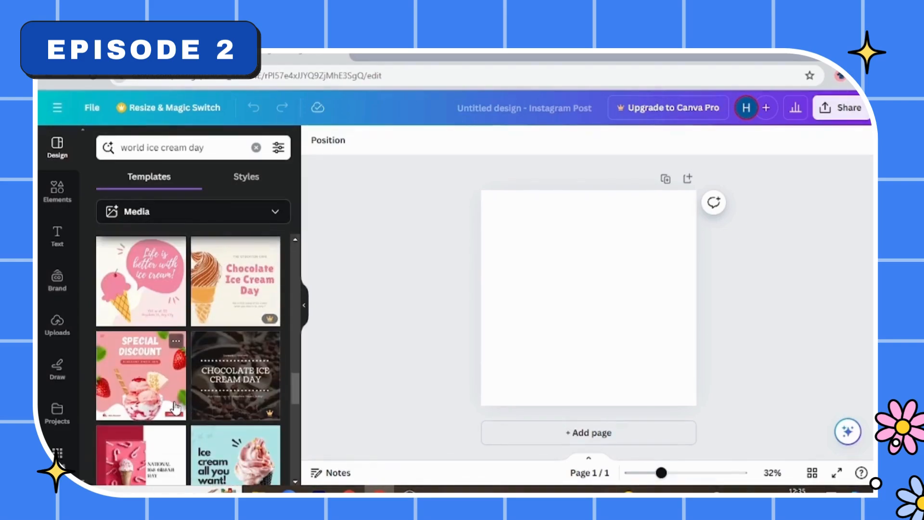
pyautogui.scroll(-2, 176, 409)
pyautogui.scroll(-1, 244, 391)
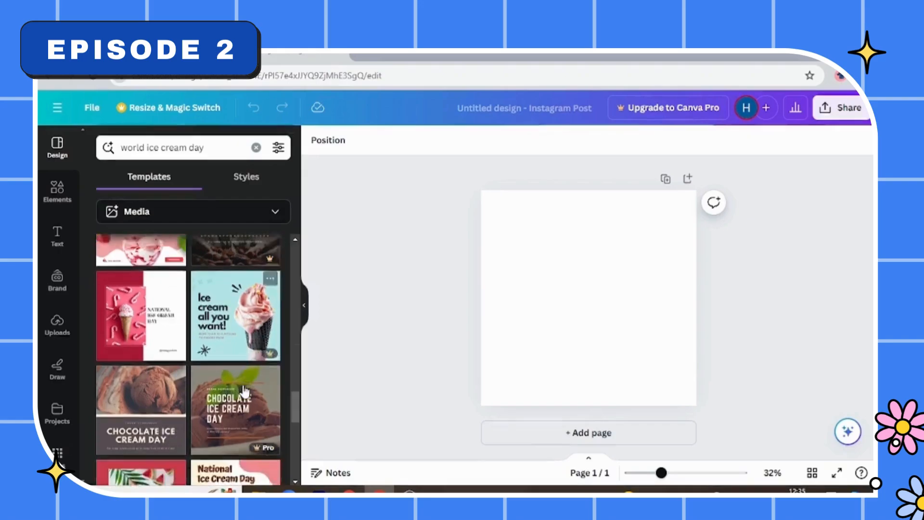
pyautogui.scroll(-2, 245, 391)
pyautogui.scroll(-5, 241, 391)
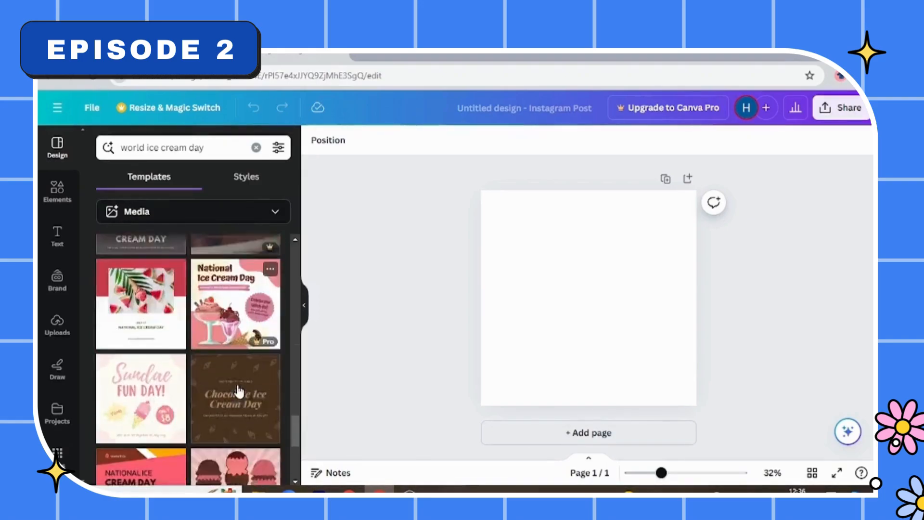
pyautogui.scroll(-5, 239, 390)
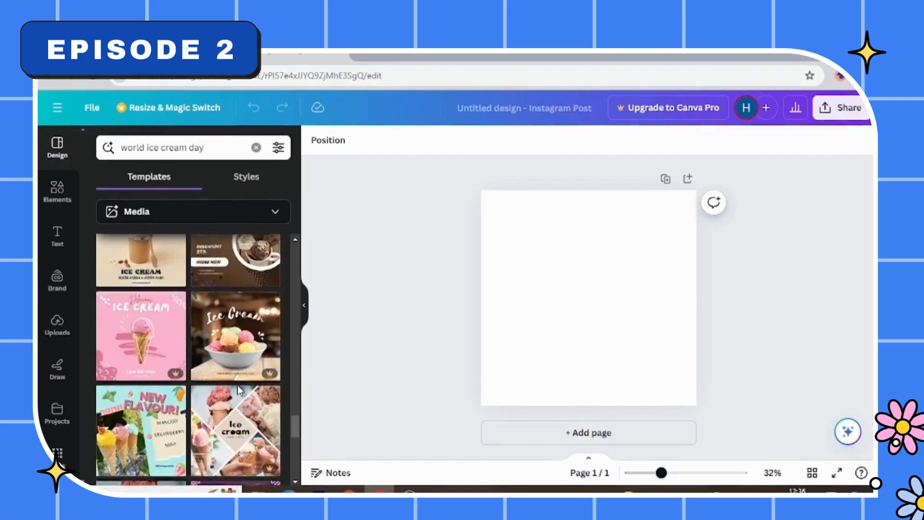
pyautogui.scroll(2, 239, 391)
pyautogui.scroll(8, 239, 391)
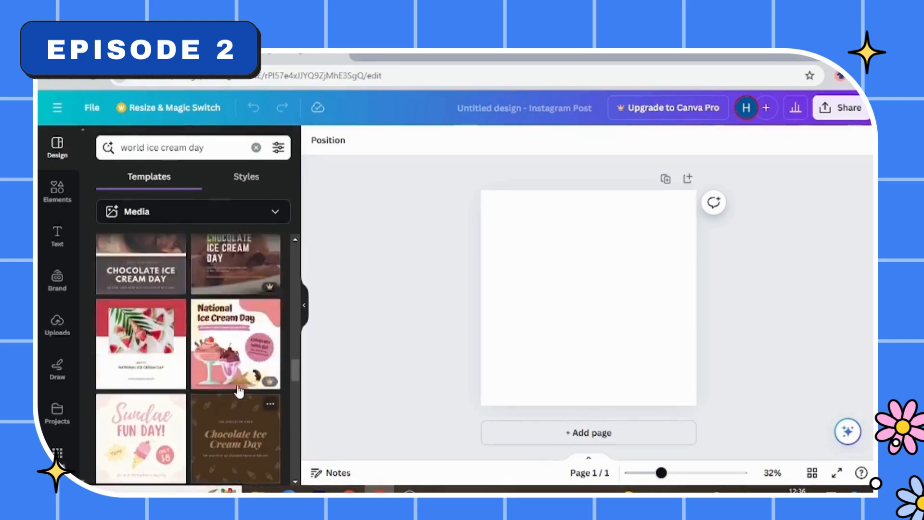
pyautogui.scroll(-8, 239, 389)
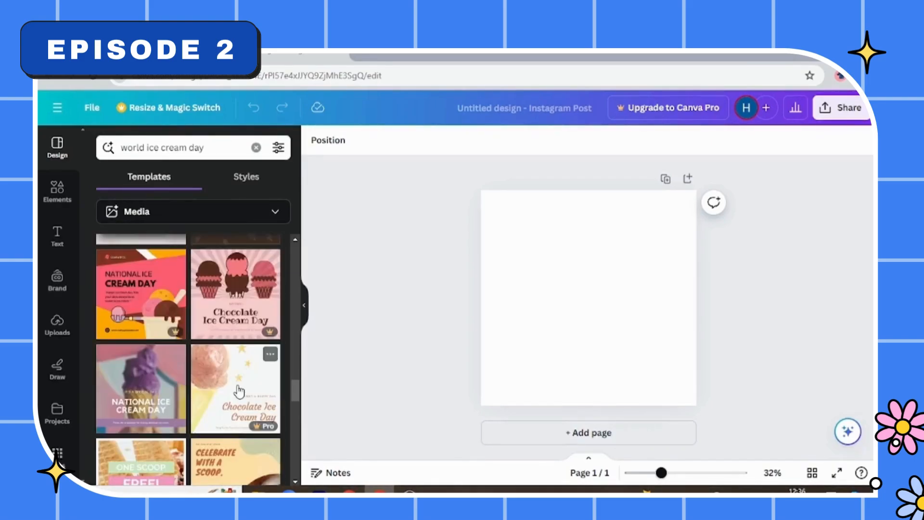
pyautogui.scroll(-2, 239, 390)
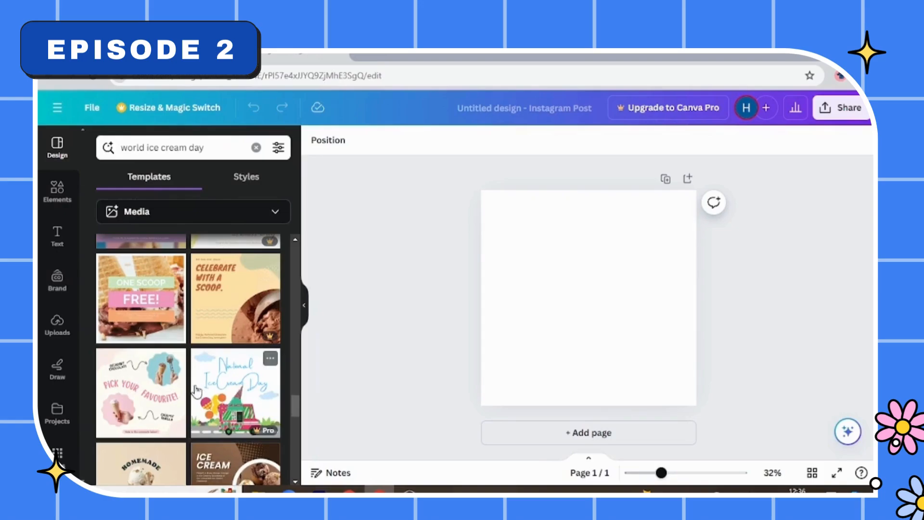
pyautogui.scroll(-4, 196, 391)
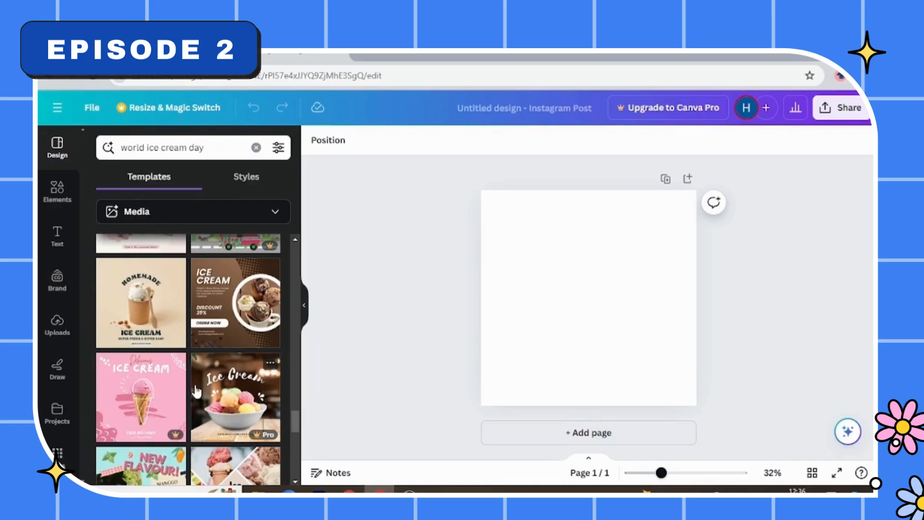
pyautogui.scroll(-2, 205, 383)
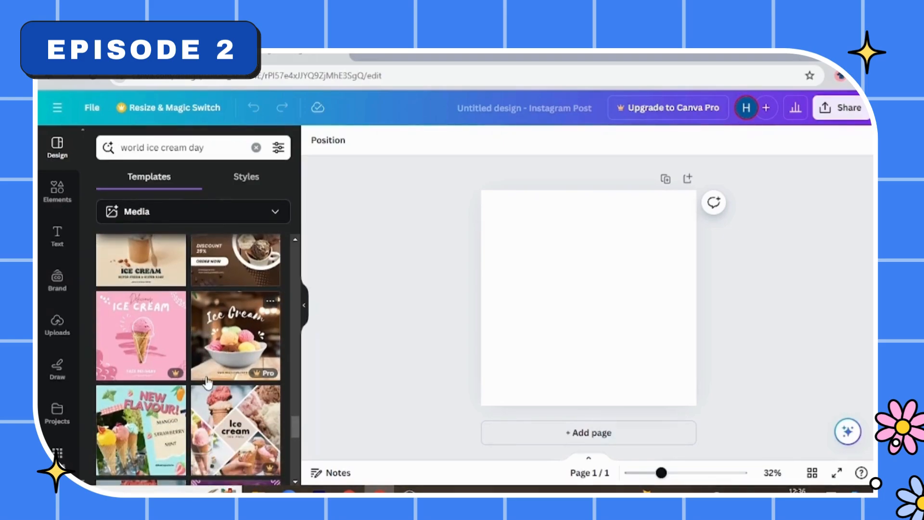
pyautogui.scroll(3, 207, 383)
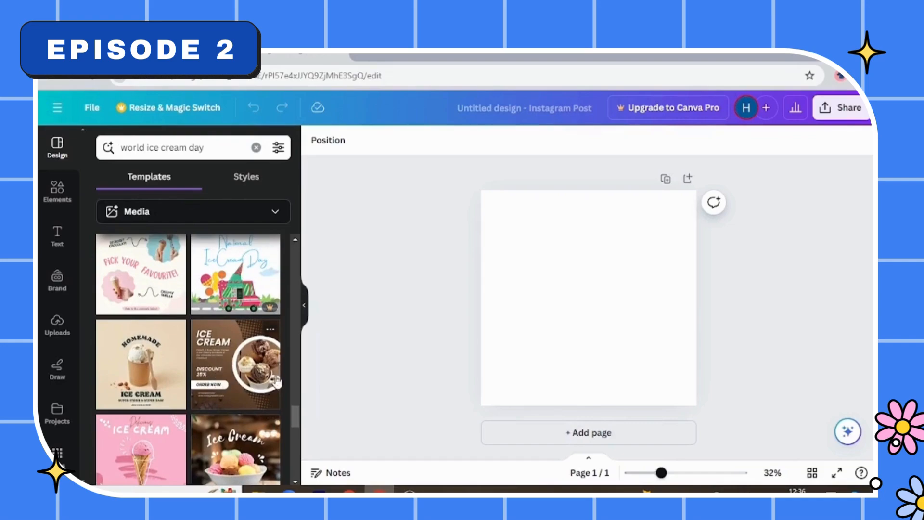
pyautogui.click(235, 359)
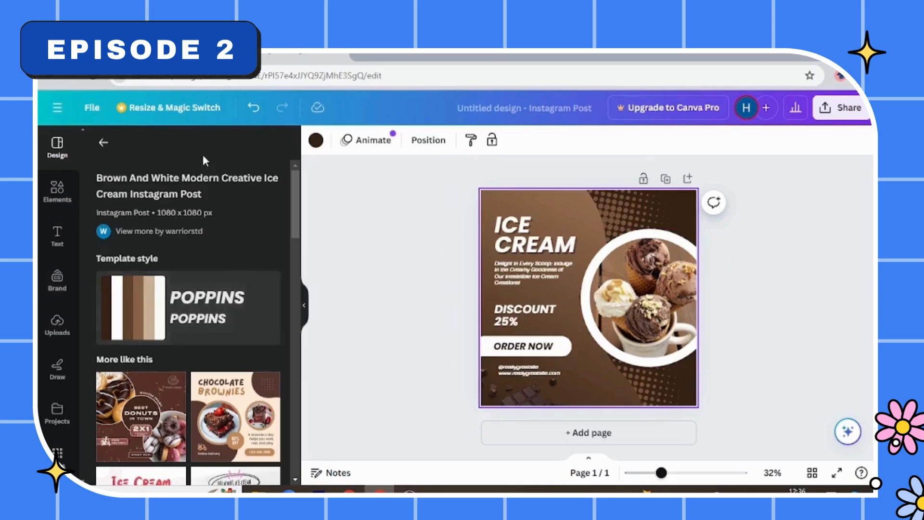
# Step: Look through the similar templates suggested for the applied brown ice cream design
pyautogui.scroll(-4, 220, 294)
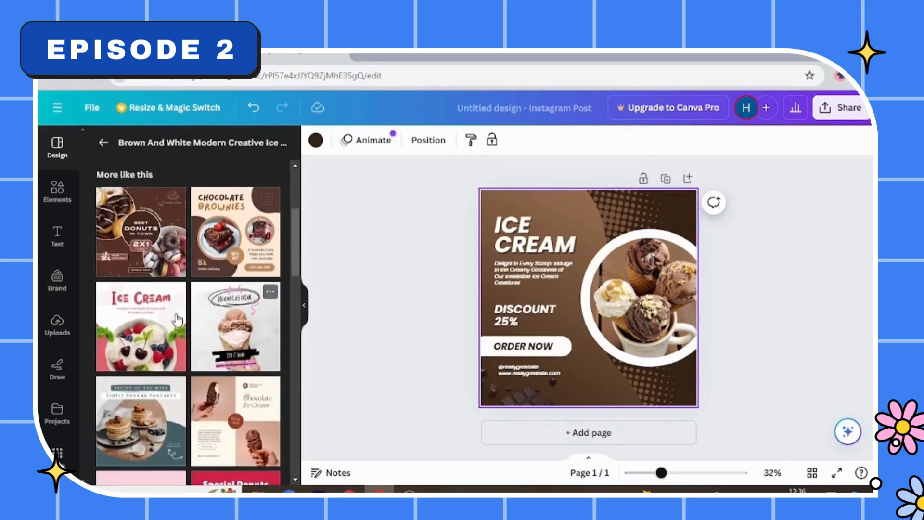
pyautogui.scroll(-3, 177, 320)
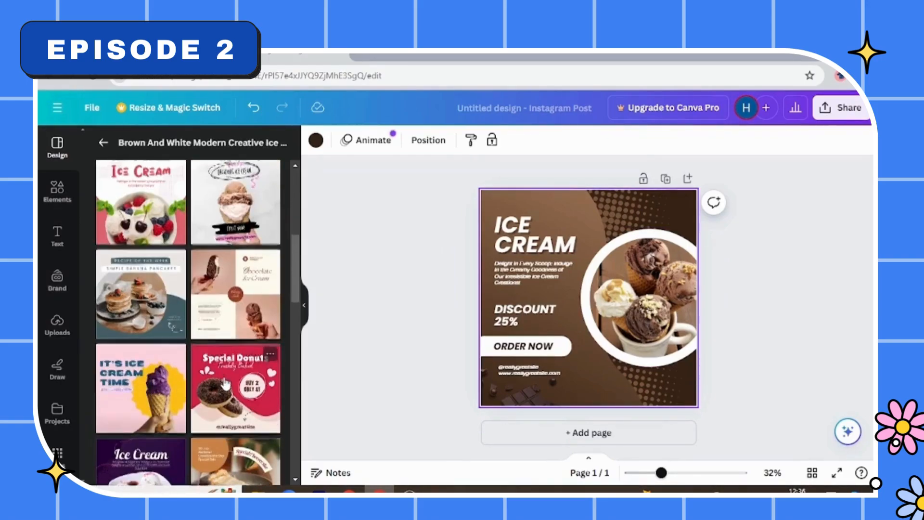
pyautogui.scroll(-2, 226, 383)
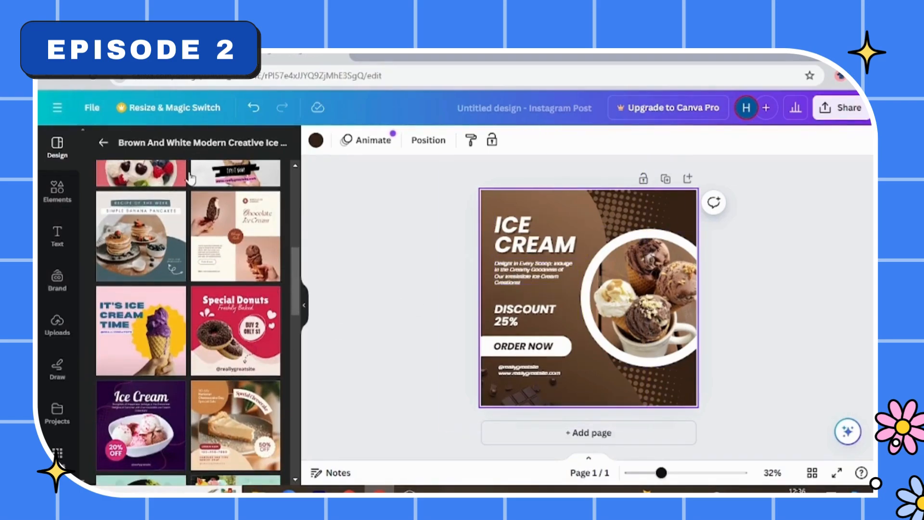
pyautogui.scroll(-8, 246, 370)
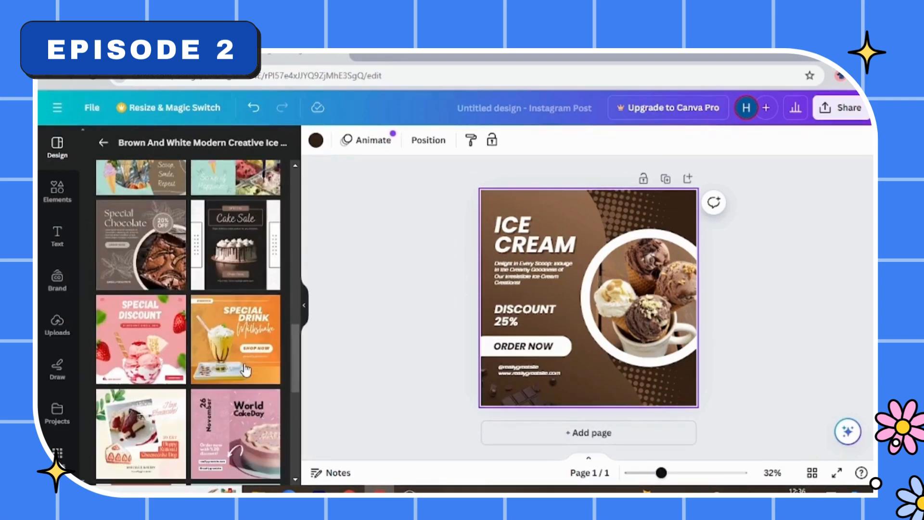
pyautogui.scroll(-5, 243, 368)
pyautogui.scroll(6, 233, 366)
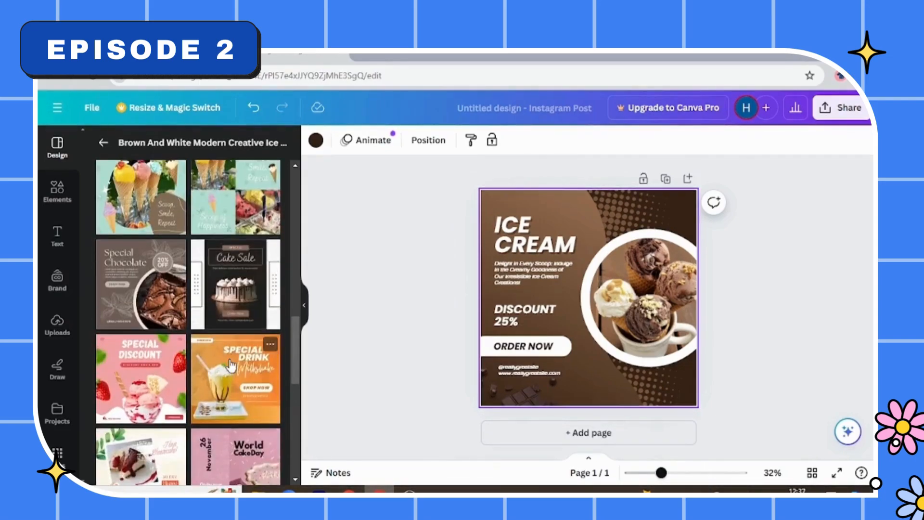
pyautogui.scroll(6, 232, 366)
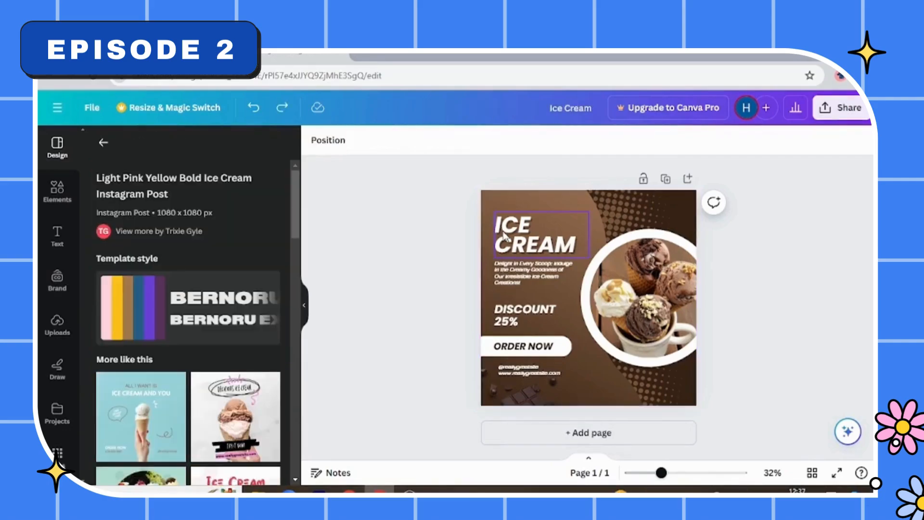
# Step: Replace the "ICE CREAM" heading text with "WORLD ICE CREAM DAY"
pyautogui.doubleClick(525, 231)
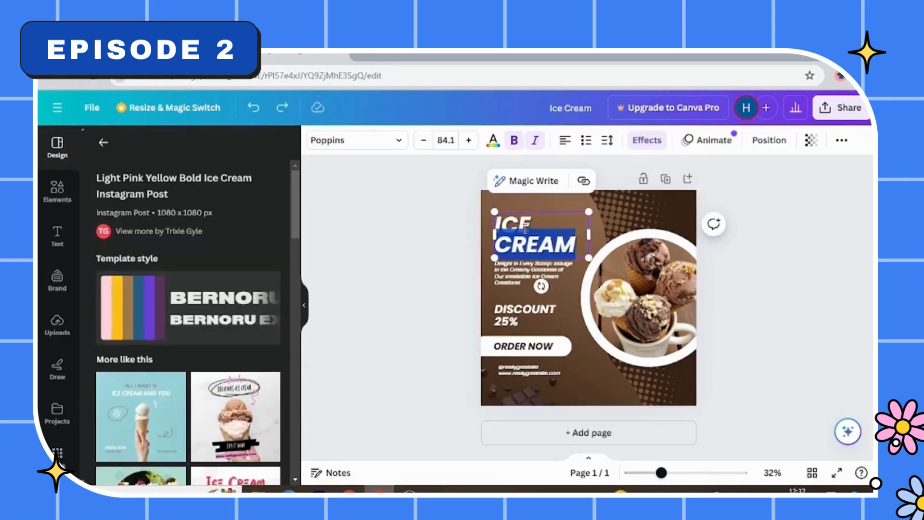
pyautogui.doubleClick(512, 222)
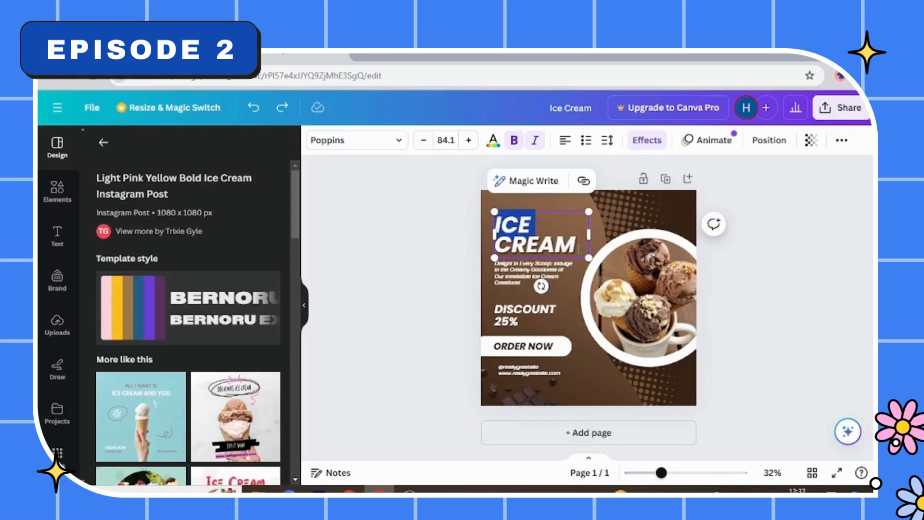
pyautogui.moveTo(579, 248); pyautogui.dragTo(486, 225)
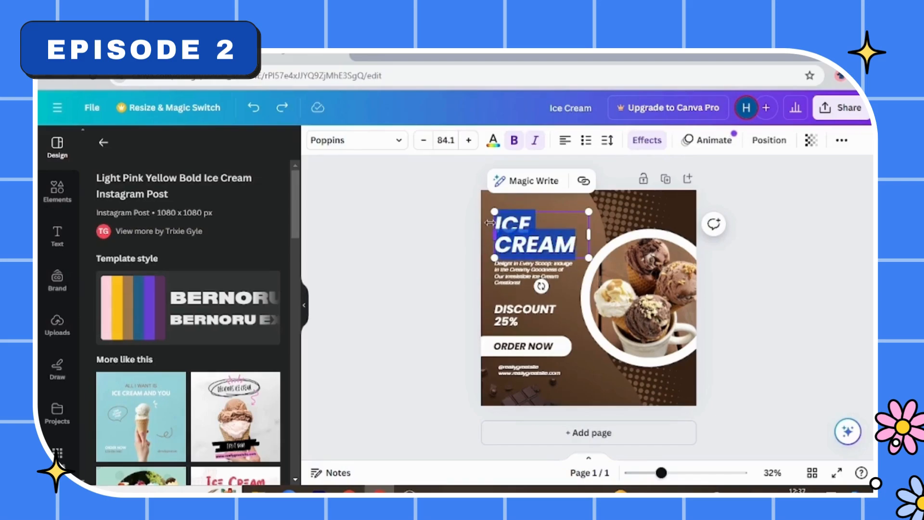
pyautogui.write('WORLD')
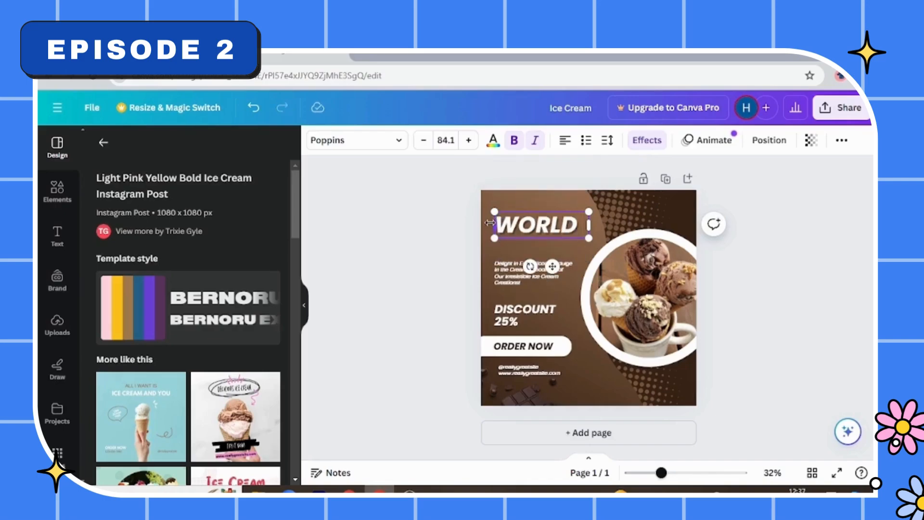
pyautogui.press('Return')
pyautogui.write('ICE CREAM')
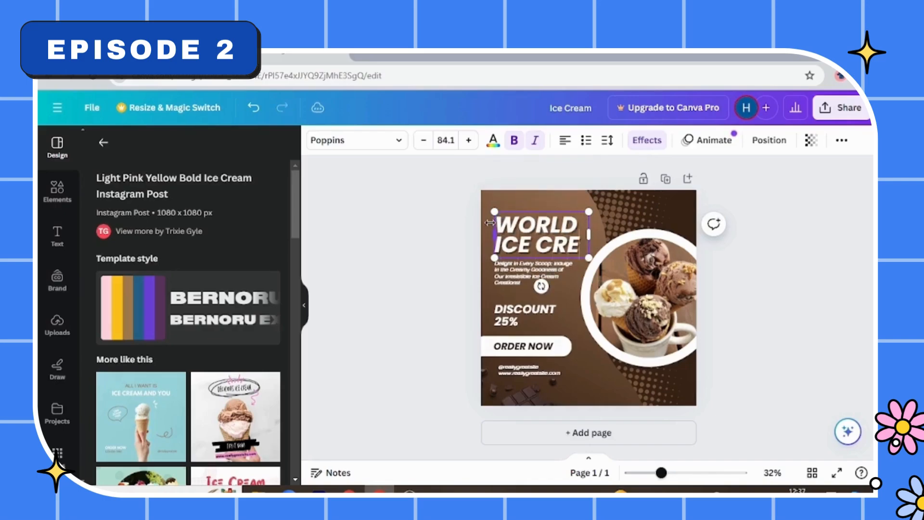
pyautogui.write('D')
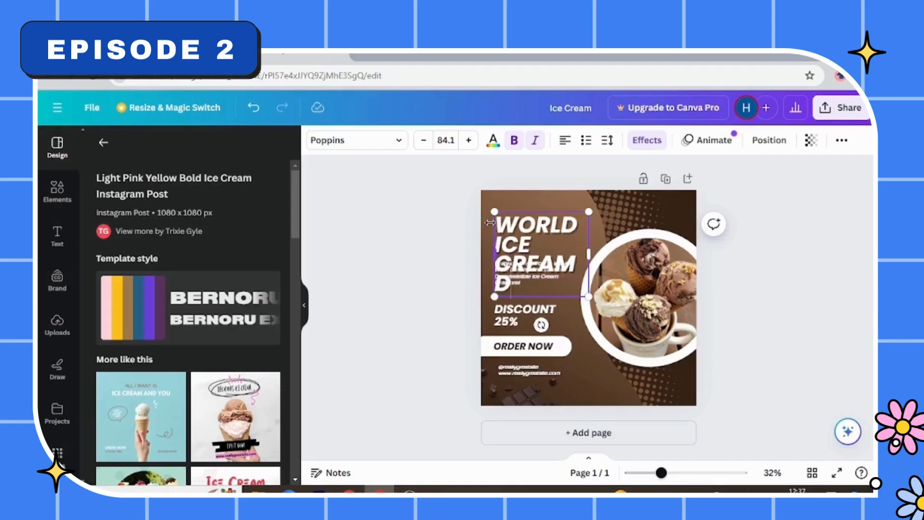
pyautogui.write('AY')
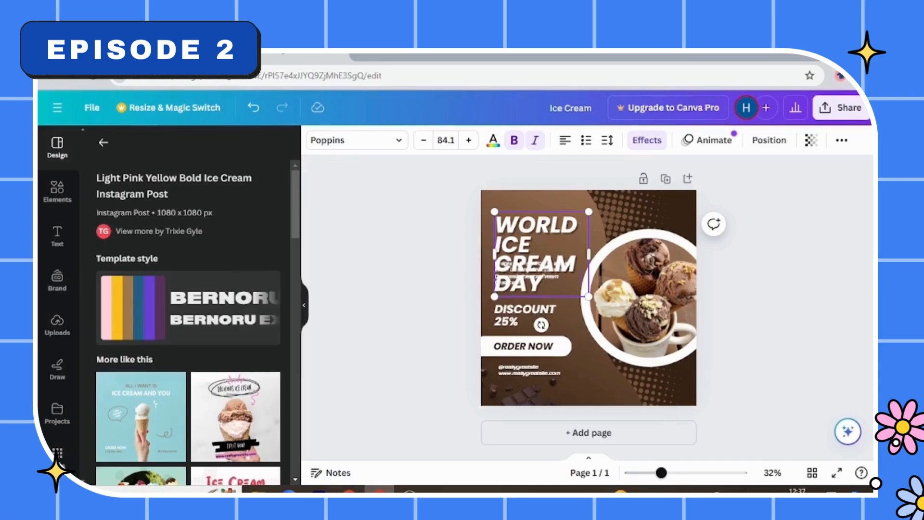
# Step: Reduce the font size of the "WORLD ICE CREAM DAY" heading to 60.1
pyautogui.click(427, 147)
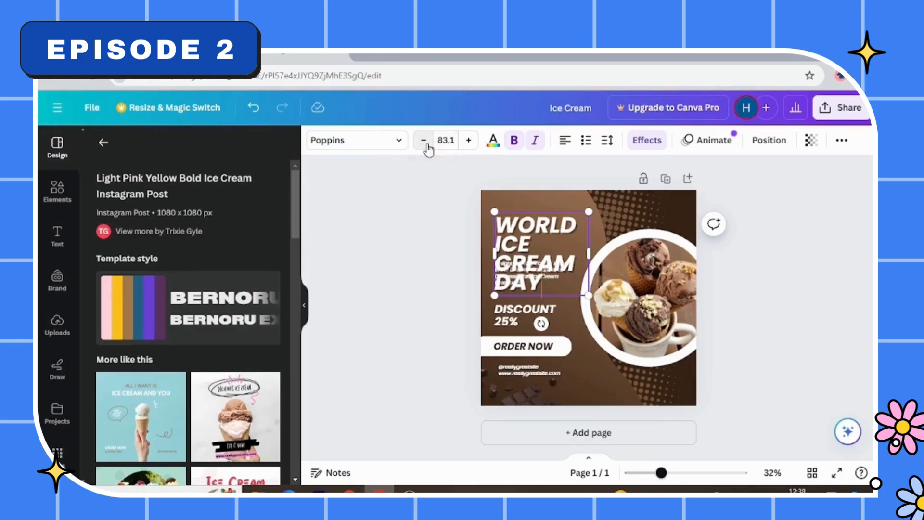
pyautogui.click(427, 146)
pyautogui.click(427, 147)
pyautogui.click(427, 147)
pyautogui.click(426, 147)
pyautogui.click(427, 146)
pyautogui.click(425, 144)
pyautogui.click(426, 144)
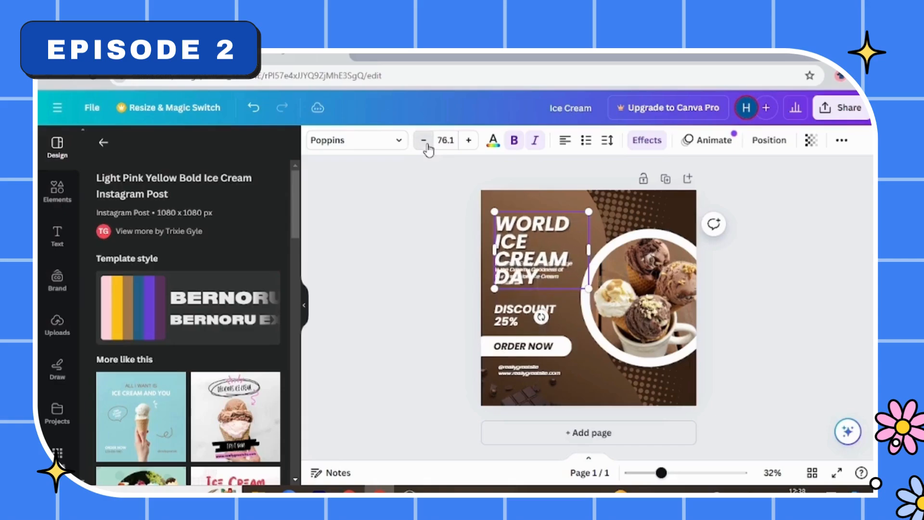
pyautogui.click(426, 144)
pyautogui.click(425, 145)
pyautogui.click(426, 144)
pyautogui.click(426, 145)
pyautogui.click(426, 144)
pyautogui.click(425, 144)
pyautogui.click(426, 145)
pyautogui.click(426, 144)
pyautogui.click(426, 144)
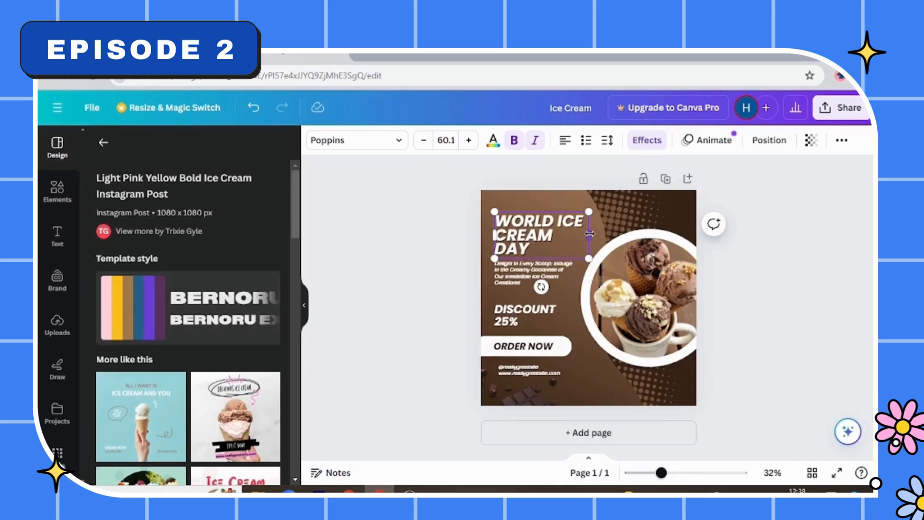
# Step: Widen the heading's text box so it fits on a single line, and move the heading slightly up
pyautogui.moveTo(589, 234); pyautogui.dragTo(695, 233)
pyautogui.click(461, 248)
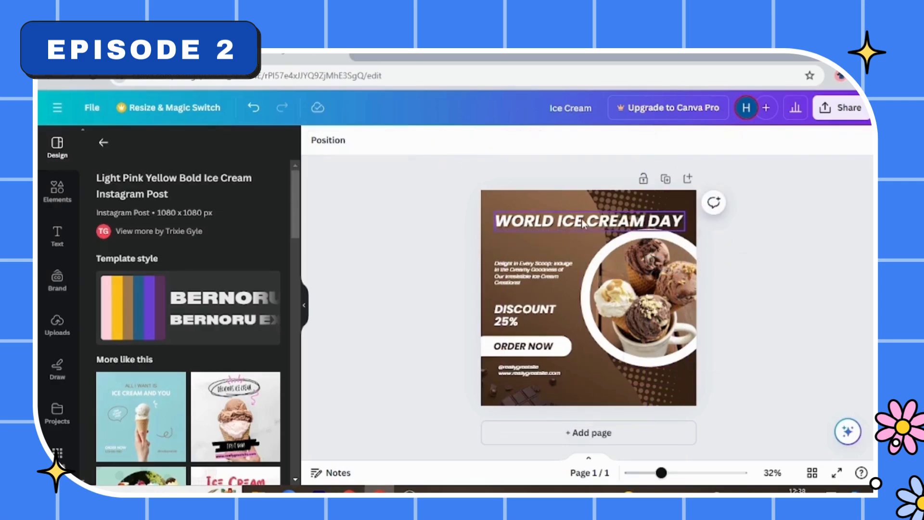
pyautogui.click(563, 223)
pyautogui.click(374, 258)
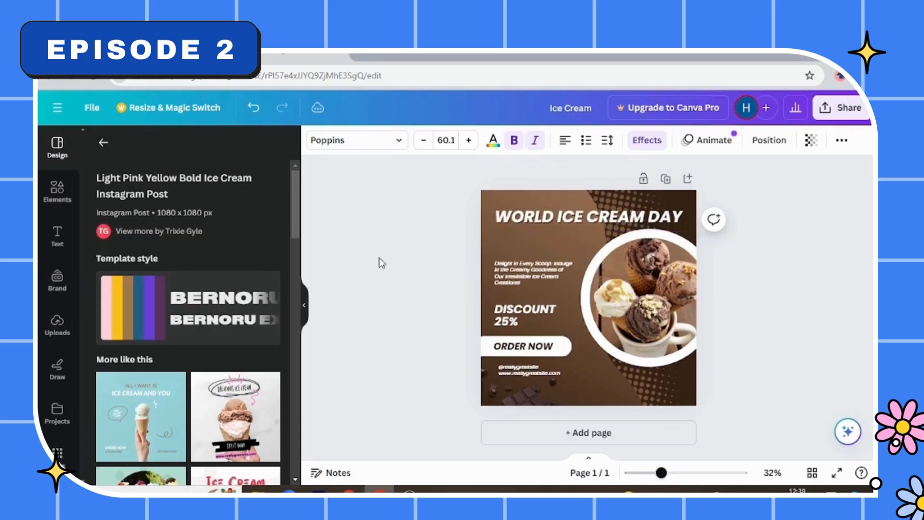
pyautogui.click(567, 219)
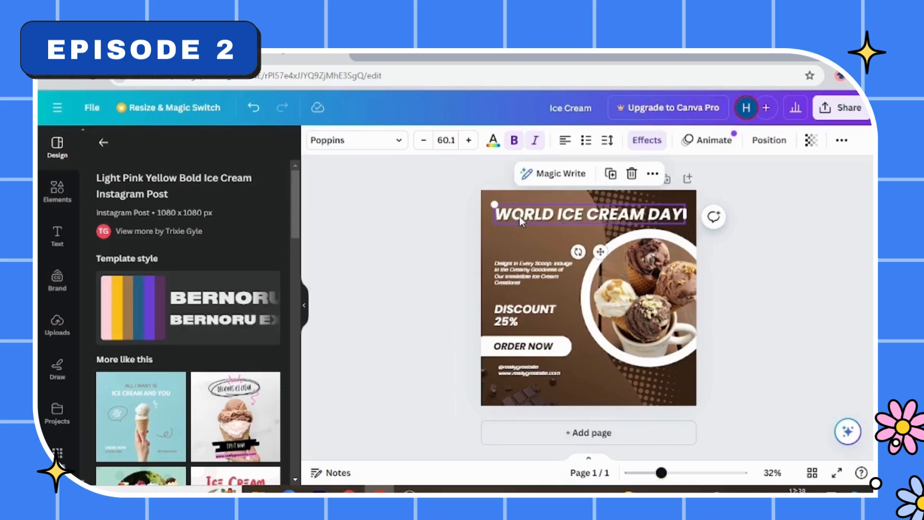
# Step: Move the "Delight in Every Scoop" description up until it sits directly beneath the heading
pyautogui.click(542, 273)
pyautogui.press('Up')
pyautogui.press('Up')
pyautogui.press('Up')
pyautogui.press('Up')
pyautogui.press('Up')
pyautogui.press('Up')
pyautogui.press('Up')
pyautogui.press('Up')
pyautogui.press('Up')
pyautogui.press('Up')
pyautogui.press('Up')
pyautogui.press('Up')
pyautogui.press('Up')
pyautogui.press('Up')
pyautogui.press('Up')
pyautogui.press('Up')
pyautogui.press('Up')
pyautogui.press('Up')
pyautogui.press('Up')
pyautogui.press('Up')
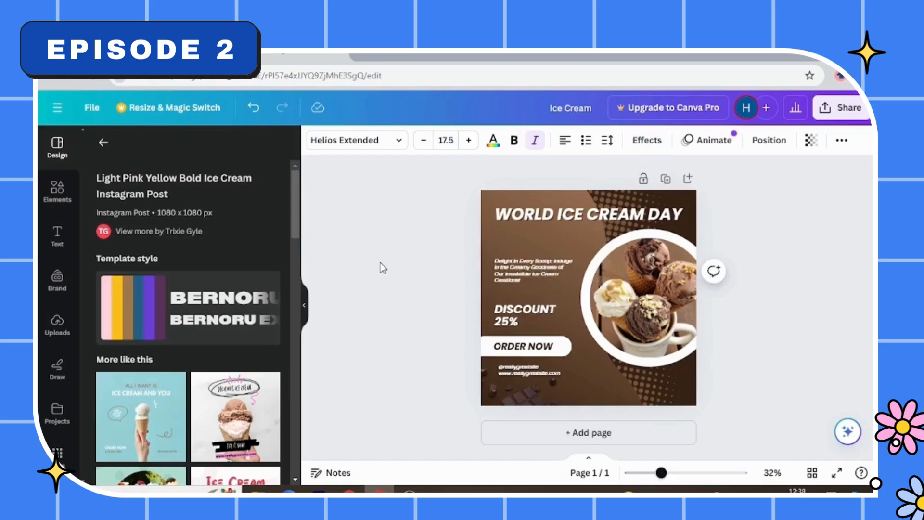
pyautogui.press('Up')
pyautogui.press('Up')
pyautogui.press('Up')
pyautogui.press('Up')
pyautogui.press('Up')
pyautogui.press('Up')
pyautogui.press('Up')
pyautogui.press('Up')
pyautogui.press('Up')
pyautogui.press('Up')
pyautogui.press('Up')
pyautogui.press('Up')
pyautogui.press('Up')
pyautogui.press('Up')
pyautogui.press('Up')
pyautogui.press('Up')
pyautogui.press('Up')
pyautogui.press('Up')
pyautogui.press('Up')
pyautogui.press('Up')
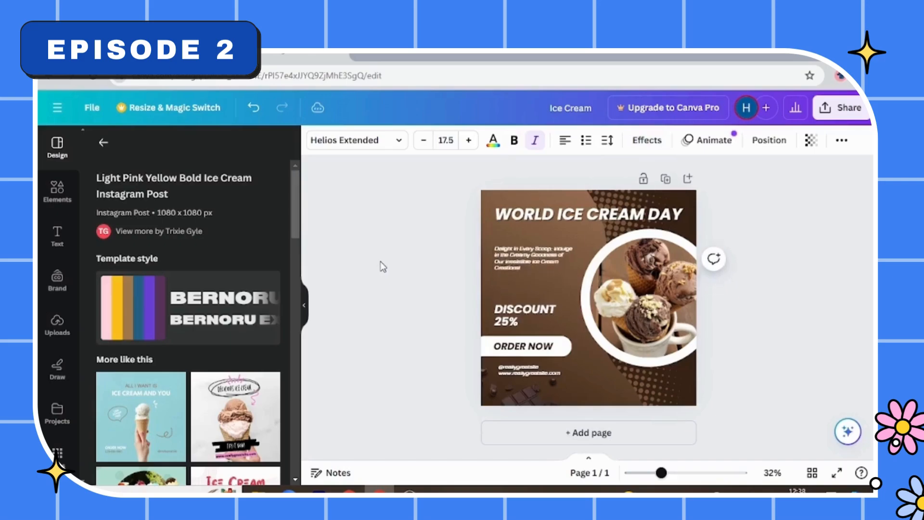
pyautogui.press('Up')
pyautogui.press('Up')
pyautogui.press('Up')
pyautogui.press('Up')
pyautogui.press('Up')
pyautogui.press('Up')
pyautogui.press('Up')
pyautogui.press('Up')
pyautogui.press('Up')
pyautogui.press('Up')
pyautogui.press('Up')
pyautogui.press('Up')
pyautogui.press('Up')
pyautogui.press('Up')
pyautogui.press('Up')
pyautogui.press('Up')
pyautogui.press('Up')
pyautogui.press('Up')
pyautogui.press('Up')
pyautogui.press('Up')
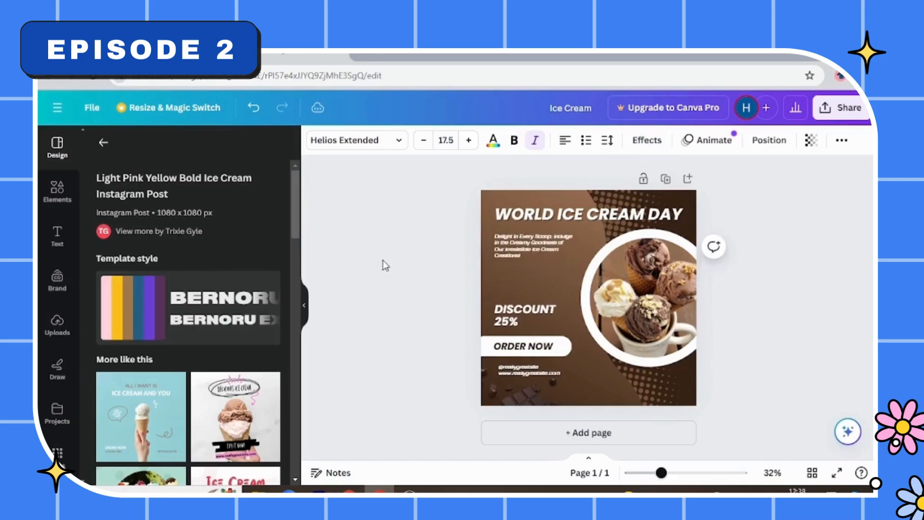
pyautogui.press('Up')
pyautogui.press('Up')
pyautogui.press('Up')
pyautogui.press('Up')
pyautogui.press('Up')
pyautogui.press('Up')
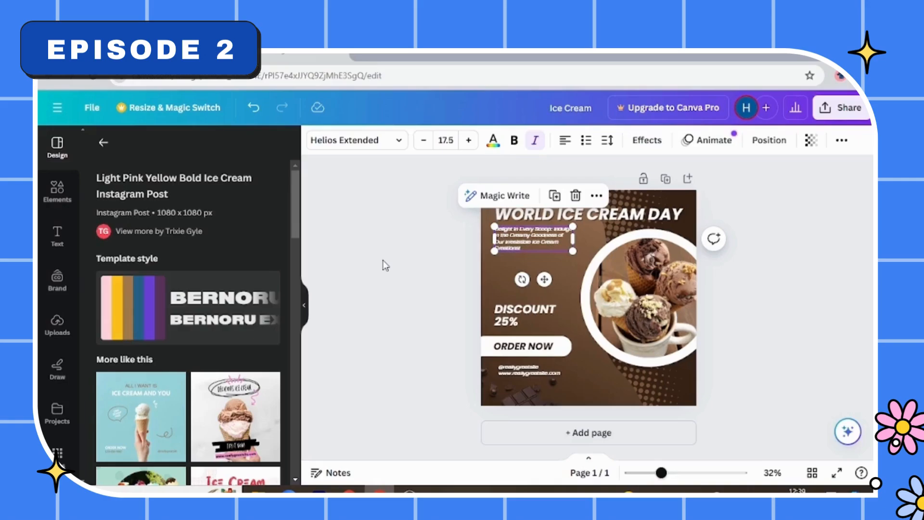
# Step: Widen the "DISCOUNT 25%" text to a single line and move it up beneath the description
pyautogui.click(508, 321)
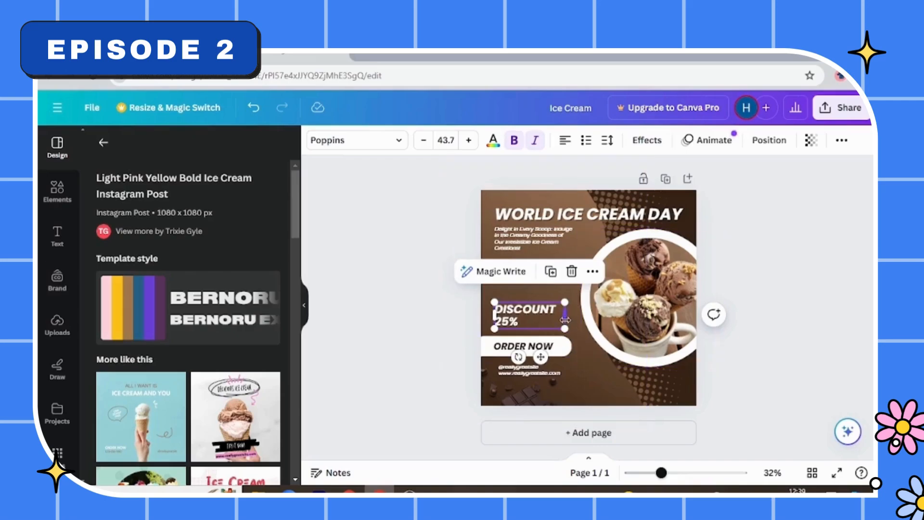
pyautogui.moveTo(565, 320); pyautogui.dragTo(590, 317)
pyautogui.click(561, 355)
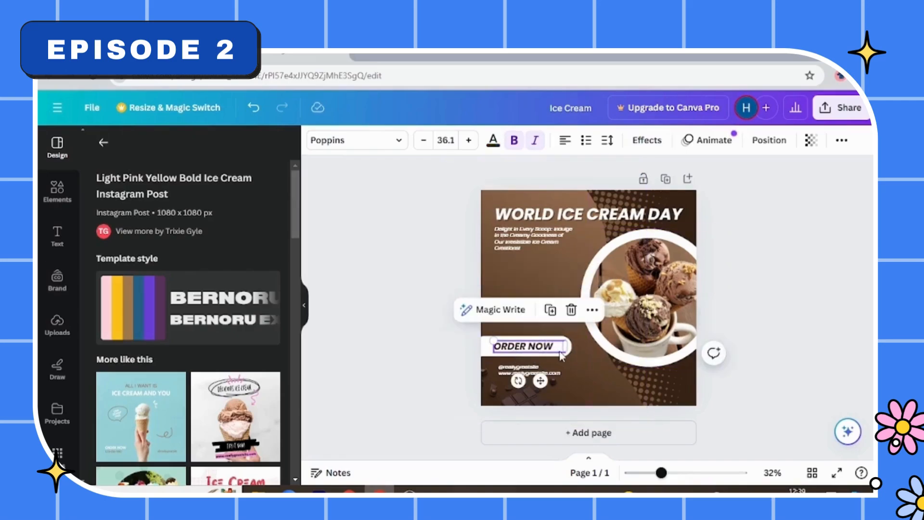
pyautogui.moveTo(529, 318); pyautogui.dragTo(527, 273)
# Step: Increase the font size of the "Delight in Every Scoop" description to 20.5
pyautogui.click(523, 246)
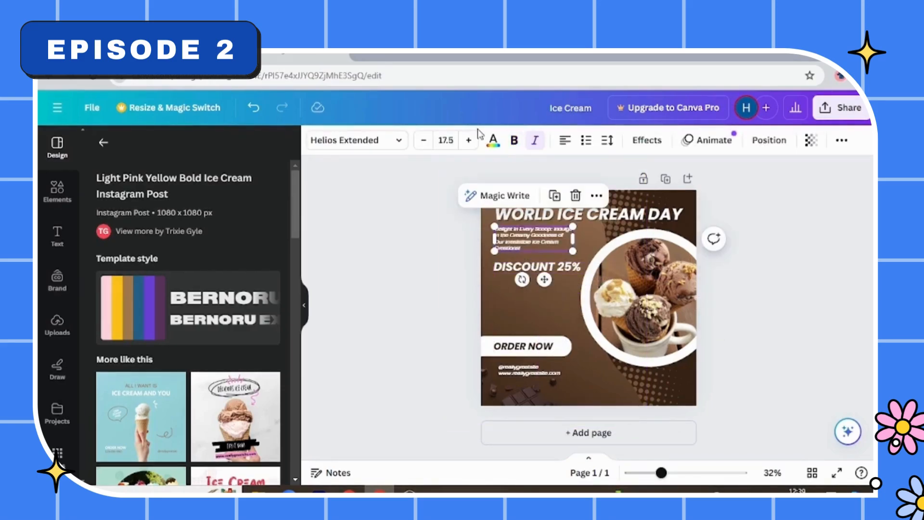
pyautogui.click(468, 140)
pyautogui.click(468, 140)
pyautogui.click(469, 140)
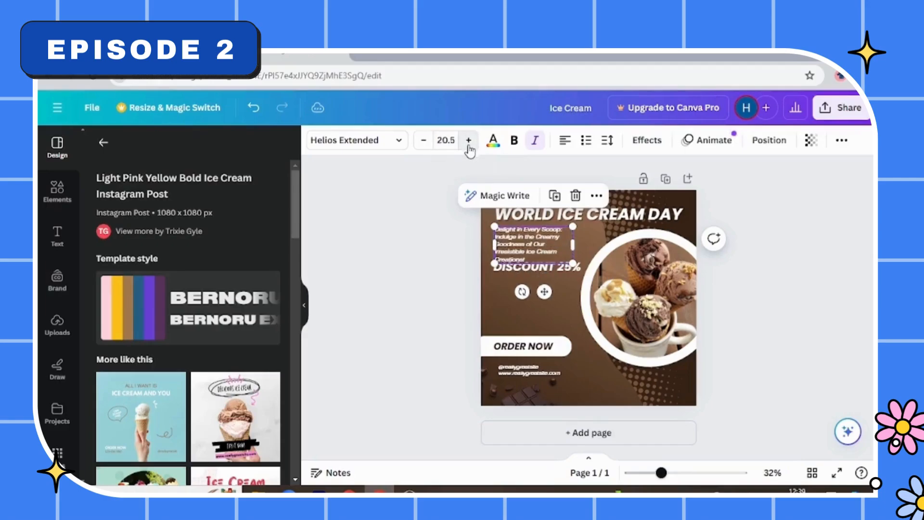
# Step: Shift the discount line slightly down, clear of the description, and replace its text with "BUY 1 GET 1 FREE"
pyautogui.click(547, 270)
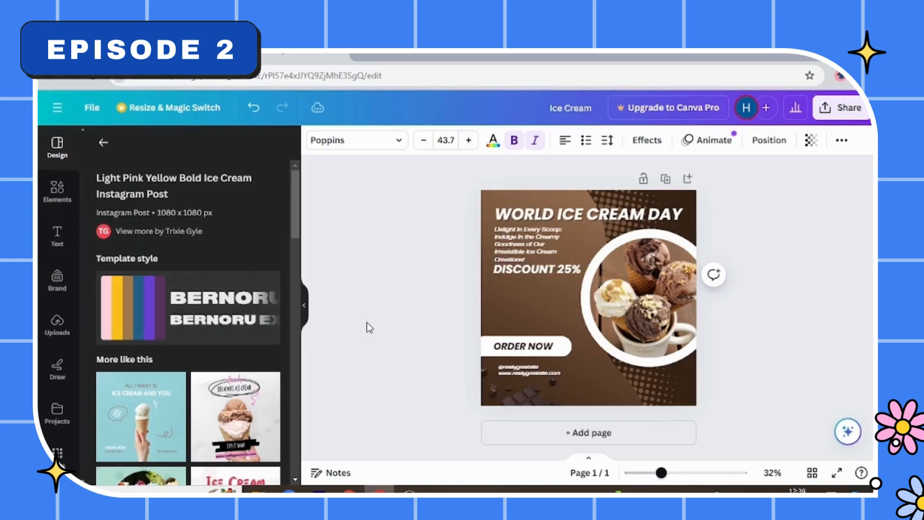
pyautogui.doubleClick(528, 274)
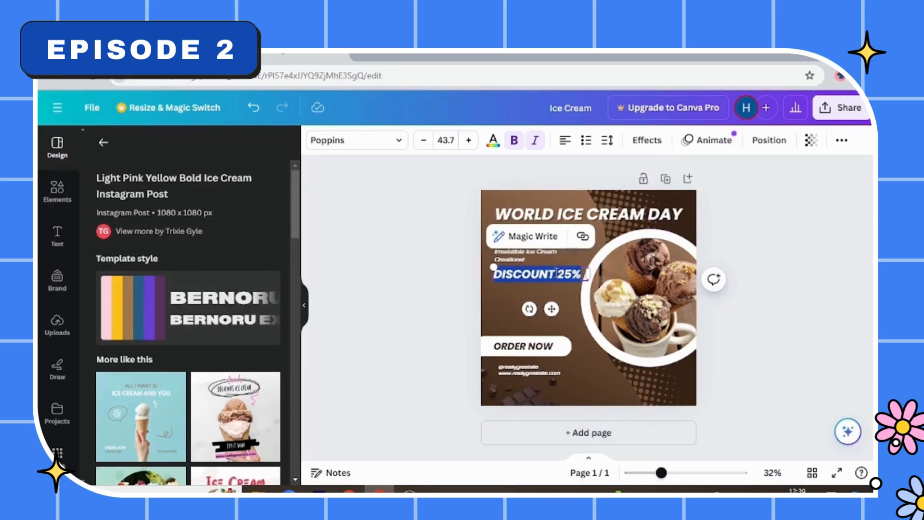
pyautogui.write('BUY')
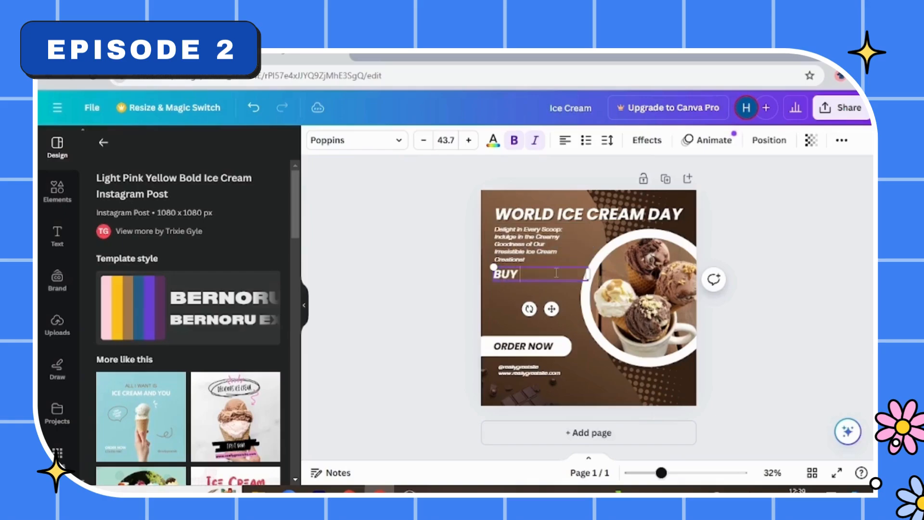
pyautogui.write(' 1 GET 1 FREE')
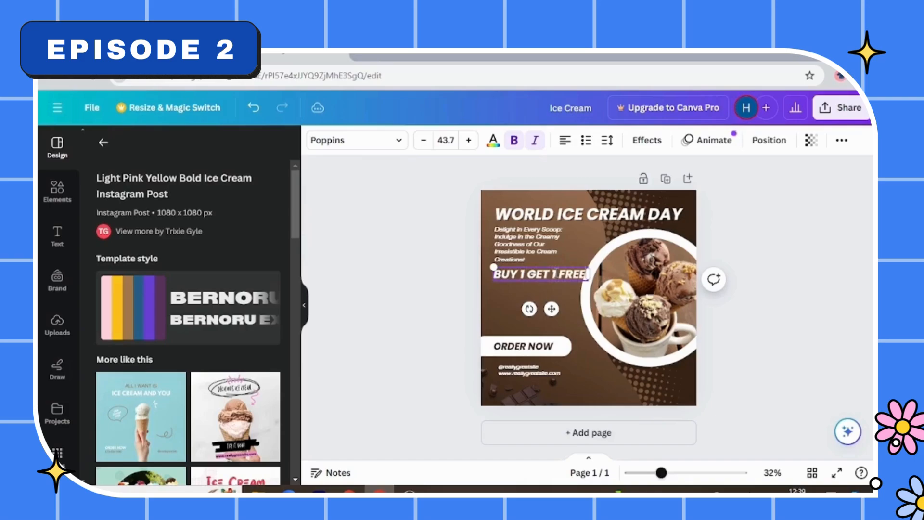
pyautogui.click(432, 314)
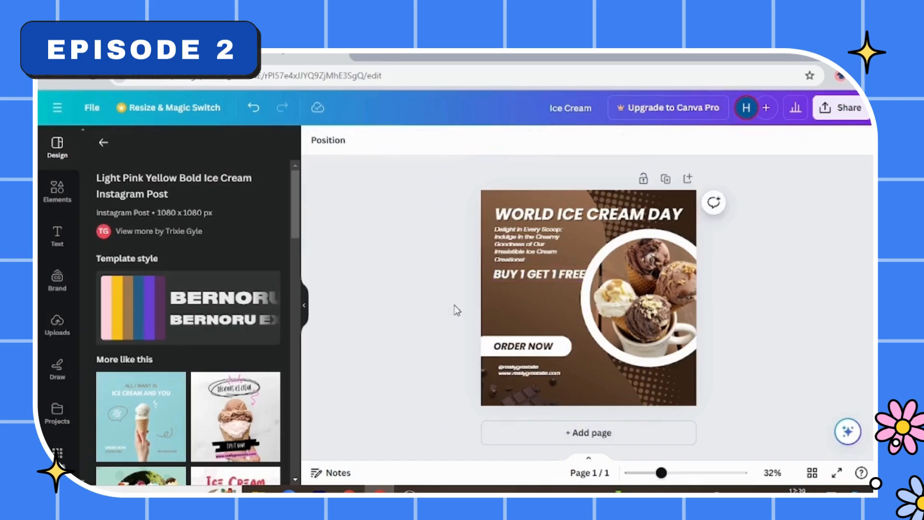
# Step: Nudge the "BUY 1 GET 1 FREE" line slightly left, away from the round photo frame
pyautogui.click(547, 273)
pyautogui.press('Left')
pyautogui.press('Left')
pyautogui.press('Left')
pyautogui.press('Left')
pyautogui.press('Left')
pyautogui.press('Left')
pyautogui.press('Left')
pyautogui.press('Left')
pyautogui.press('Left')
pyautogui.press('Left')
pyautogui.click(540, 254)
# Step: Try the Lift text effect on the "BUY 1 GET 1 FREE" line and replace it with the Background effect
pyautogui.click(543, 276)
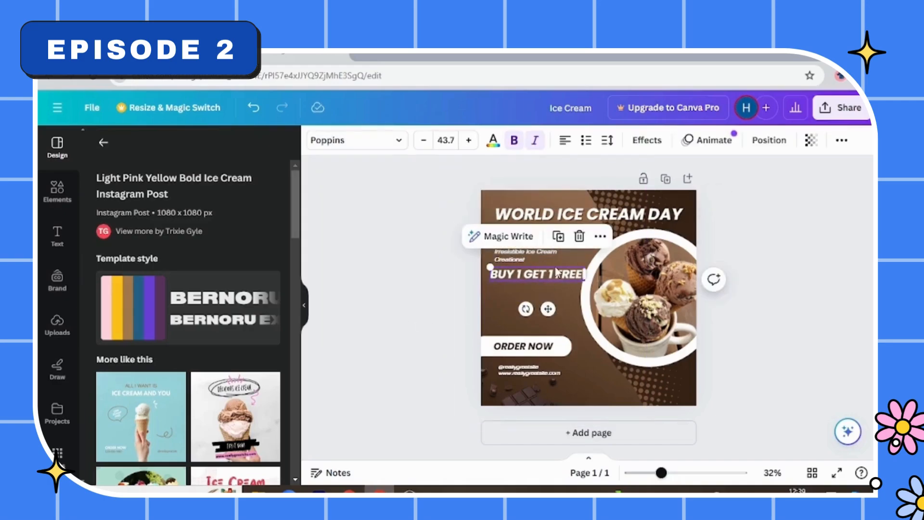
pyautogui.click(647, 140)
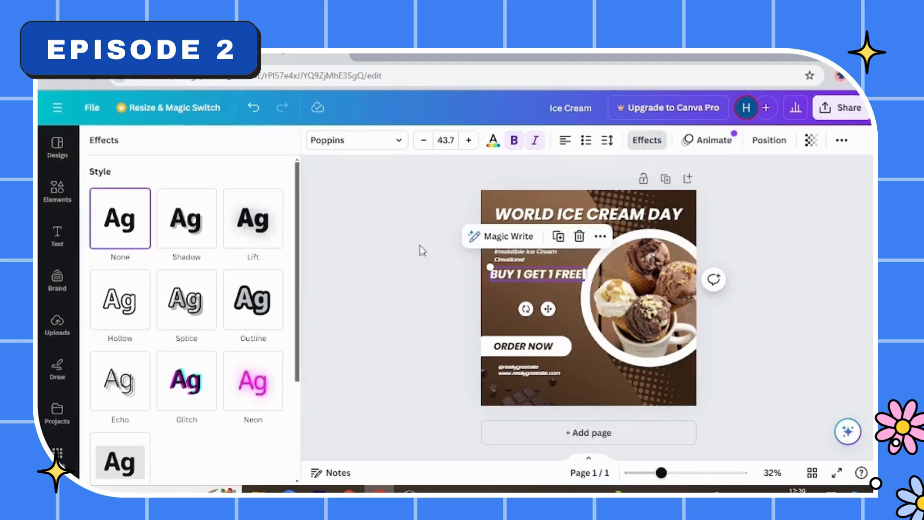
pyautogui.click(257, 241)
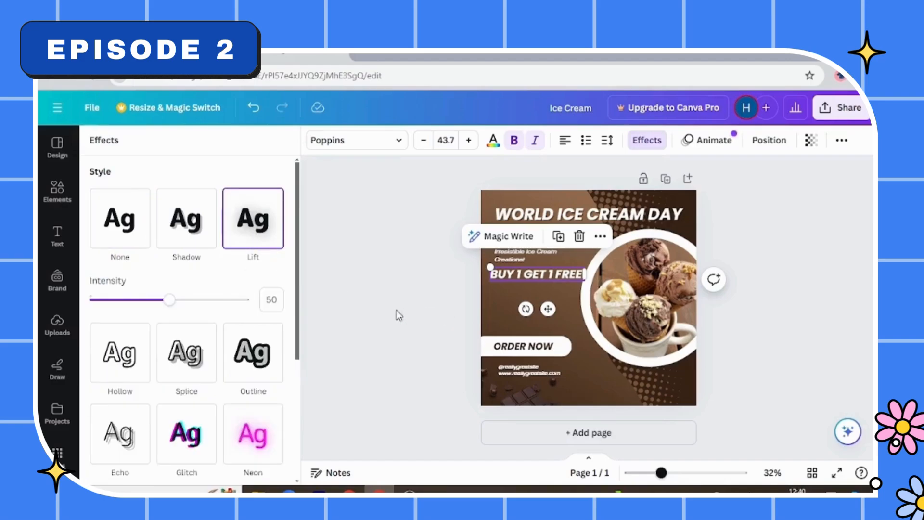
pyautogui.scroll(-3, 233, 398)
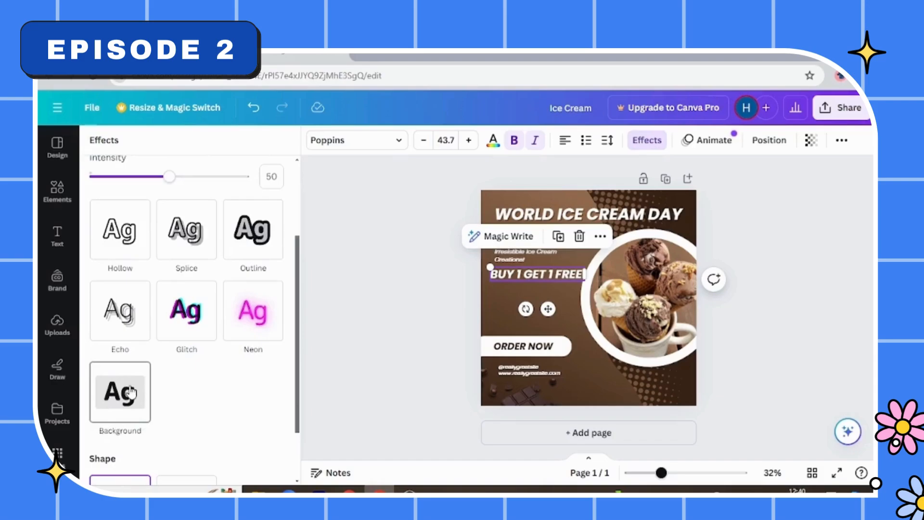
pyautogui.click(132, 393)
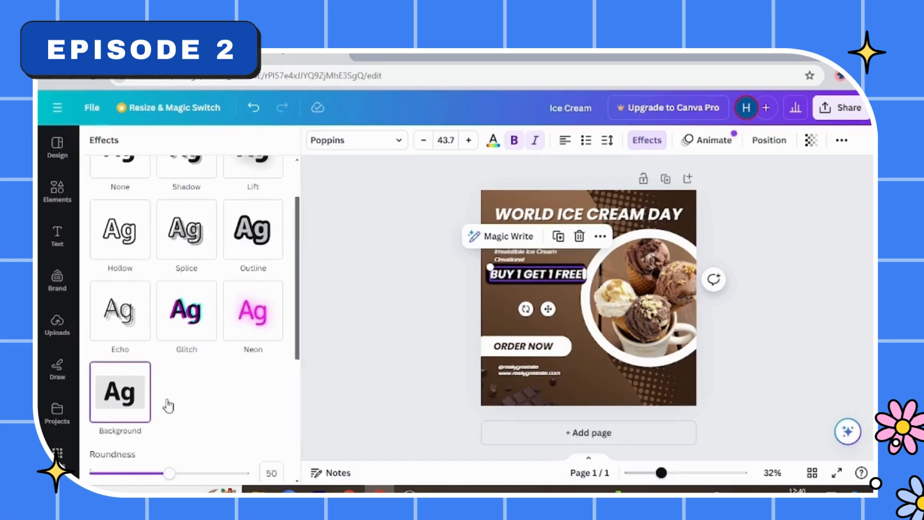
# Step: Set the Background effect of the offer line to roundness 4, spread 14 and transparency 79
pyautogui.scroll(-4, 191, 404)
pyautogui.moveTo(173, 297); pyautogui.dragTo(96, 294)
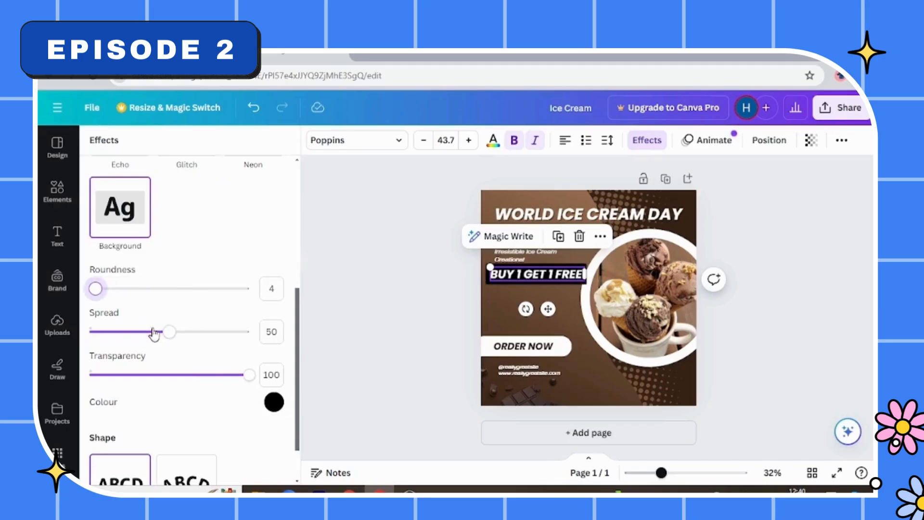
pyautogui.moveTo(169, 332); pyautogui.dragTo(113, 336)
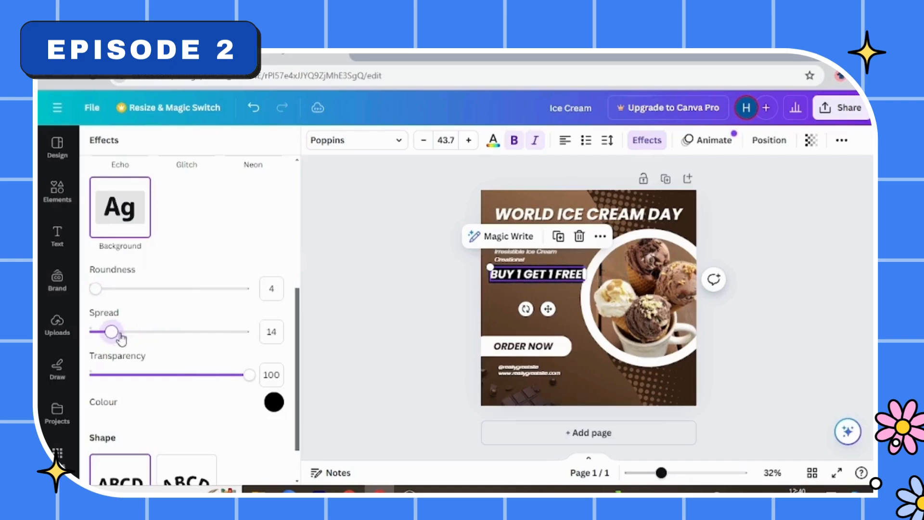
pyautogui.moveTo(248, 375); pyautogui.dragTo(219, 381)
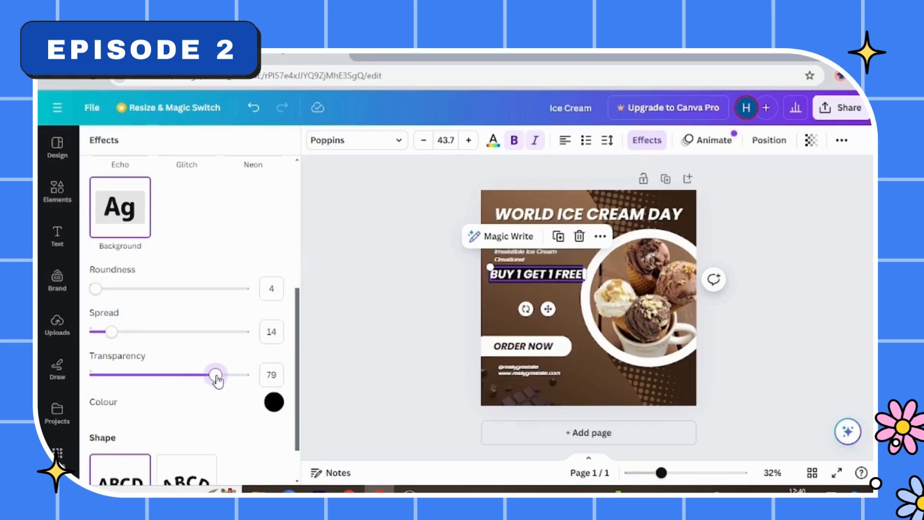
# Step: Try a brown sampled from the ice cream photo as the offer line's background colour and replace it with the dark brown document colour
pyautogui.click(274, 404)
pyautogui.click(103, 280)
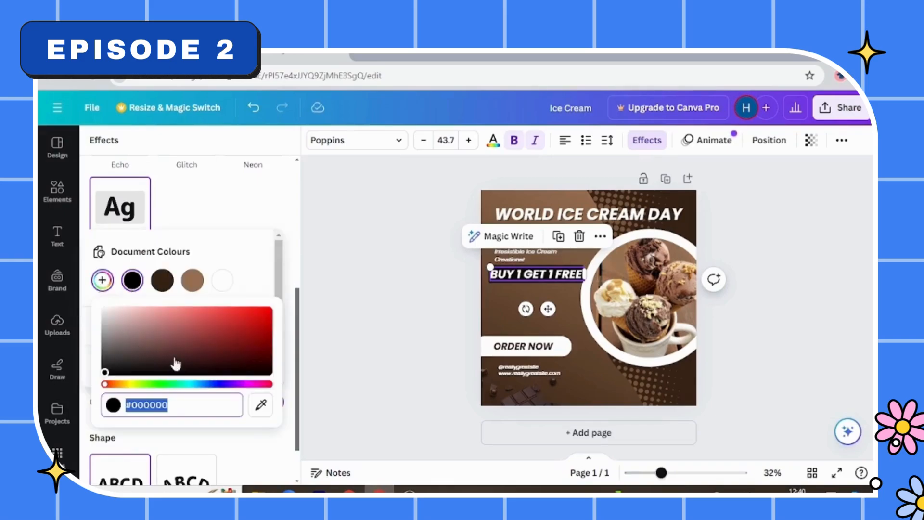
pyautogui.click(271, 406)
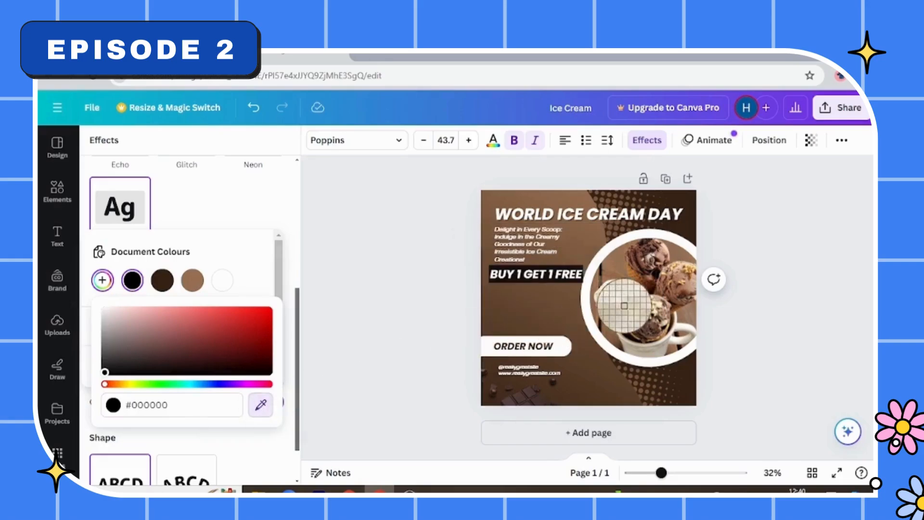
pyautogui.click(638, 323)
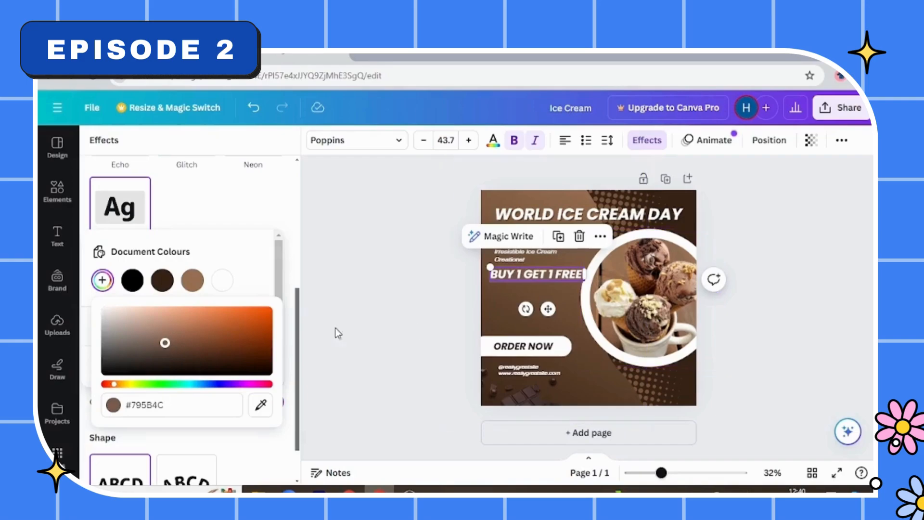
pyautogui.click(163, 281)
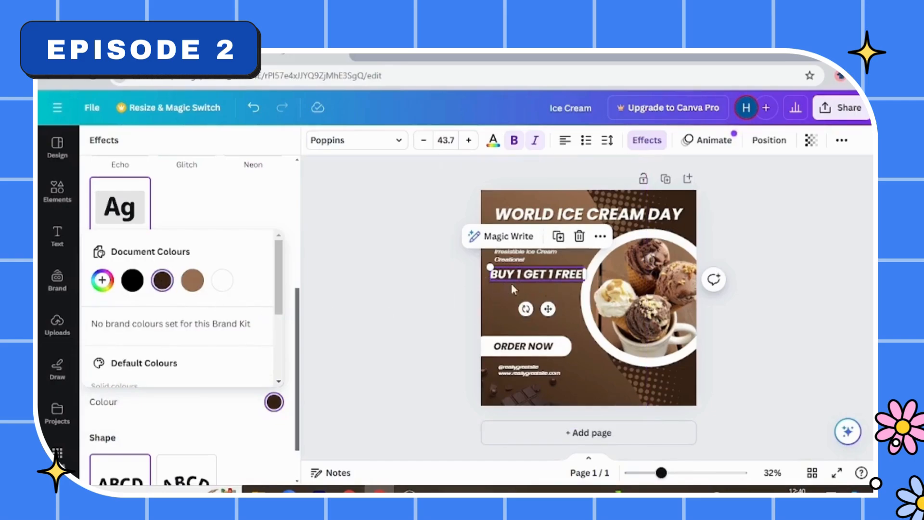
pyautogui.click(439, 290)
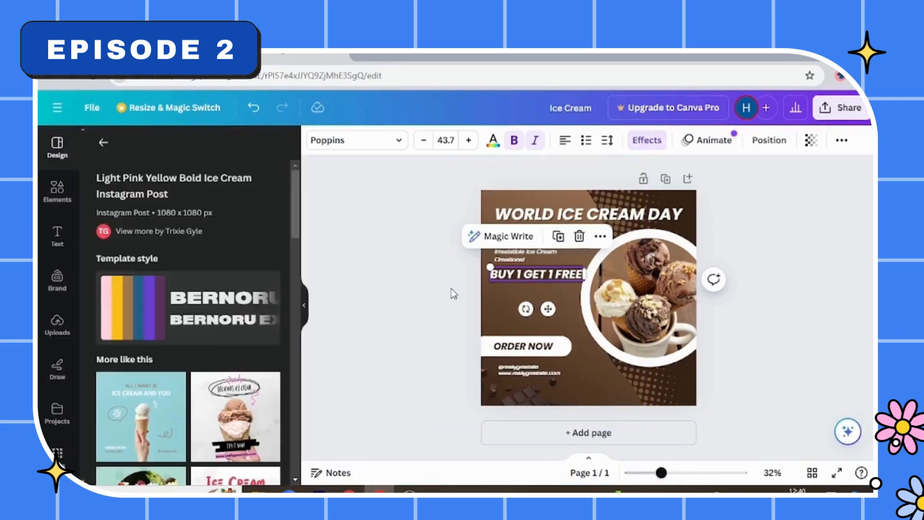
pyautogui.click(454, 293)
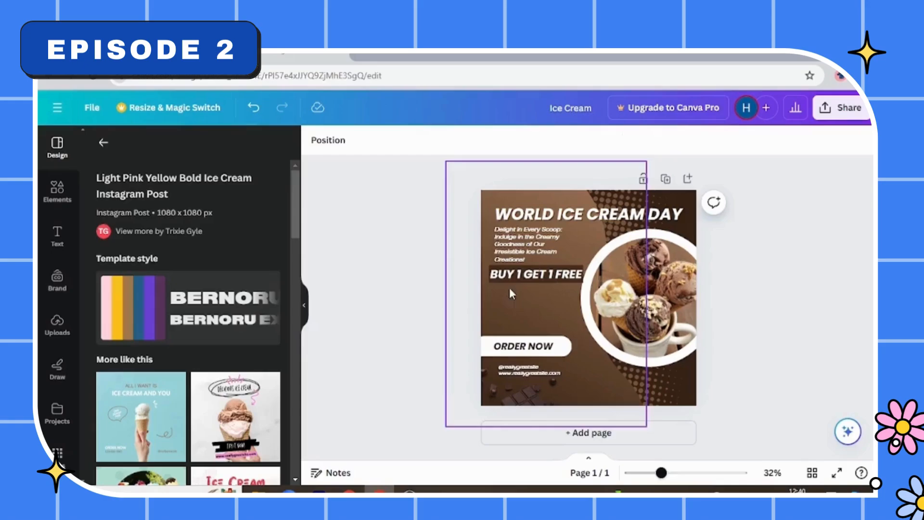
# Step: Reduce the "BUY 1 GET 1 FREE" line's font size to 40.7 and shift it slightly right to align with the description's left edge
pyautogui.click(538, 283)
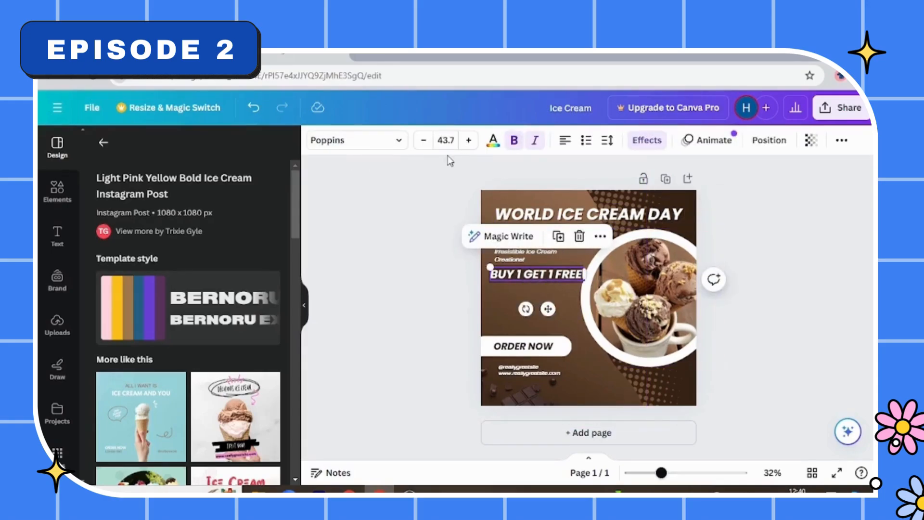
pyautogui.click(420, 268)
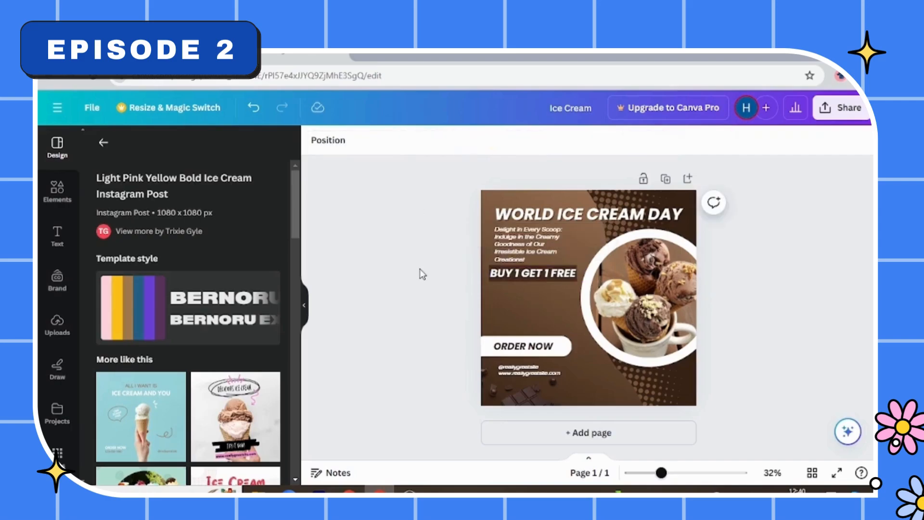
pyautogui.click(530, 276)
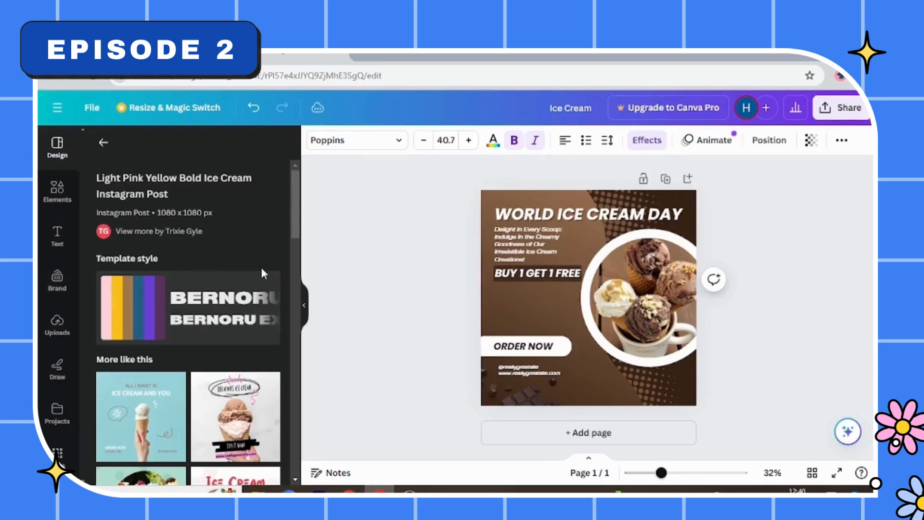
# Step: Nudge the "WORLD ICE CREAM DAY" headline slightly left to line up with the text below it
pyautogui.click(540, 218)
pyautogui.press('Left')
pyautogui.press('Left')
pyautogui.press('Left')
pyautogui.press('Left')
pyautogui.press('Left')
pyautogui.press('Left')
pyautogui.press('Left')
pyautogui.press('Left')
pyautogui.press('Left')
pyautogui.press('Left')
pyautogui.press('Left')
pyautogui.press('Left')
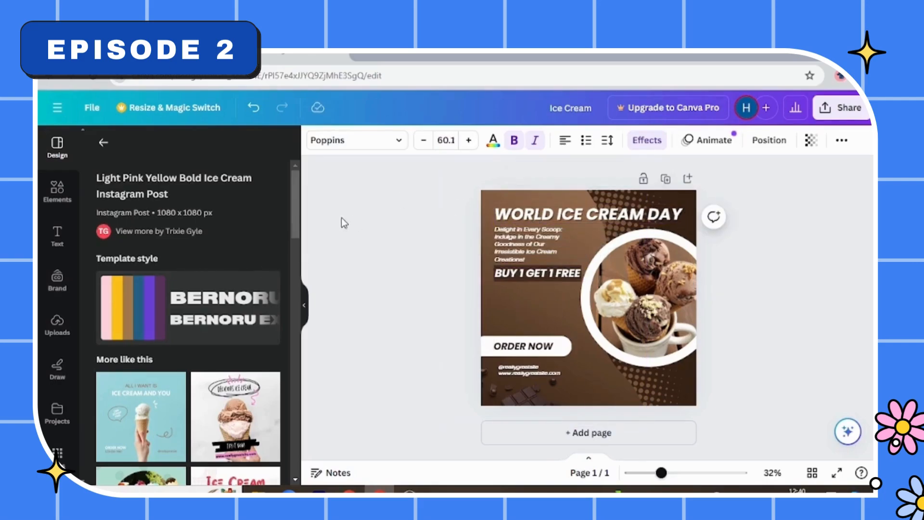
pyautogui.press('Right')
pyautogui.press('Right')
pyautogui.press('Right')
pyautogui.press('Right')
pyautogui.press('Right')
pyautogui.press('Right')
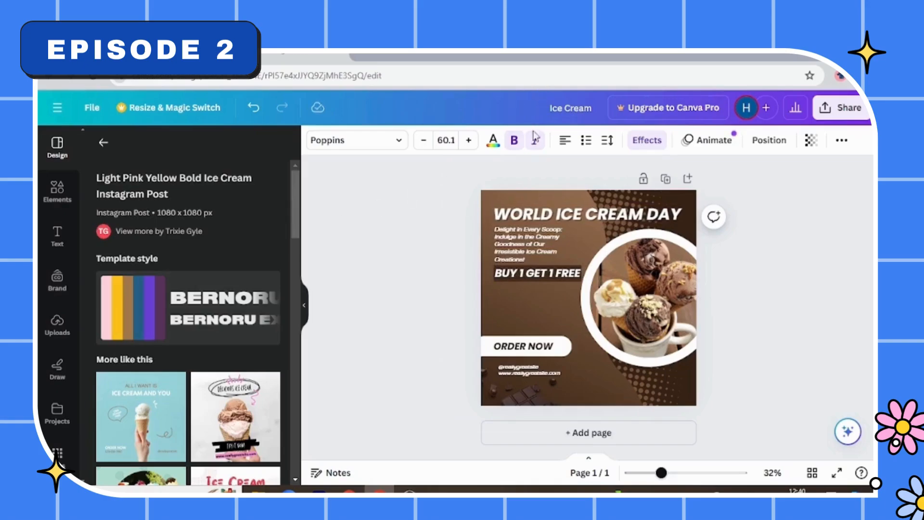
# Step: Remove the italic style from the "WORLD ICE CREAM DAY" headline
pyautogui.click(535, 138)
pyautogui.click(437, 238)
pyautogui.click(543, 214)
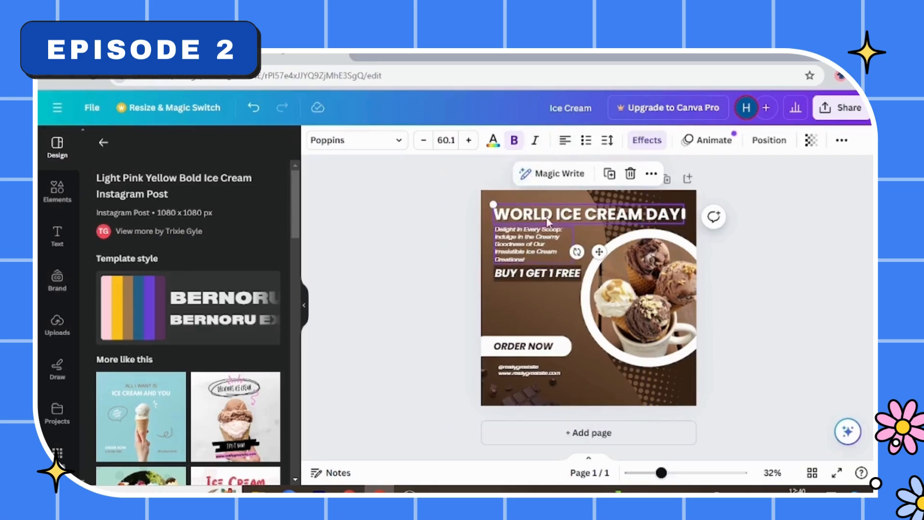
pyautogui.click(470, 282)
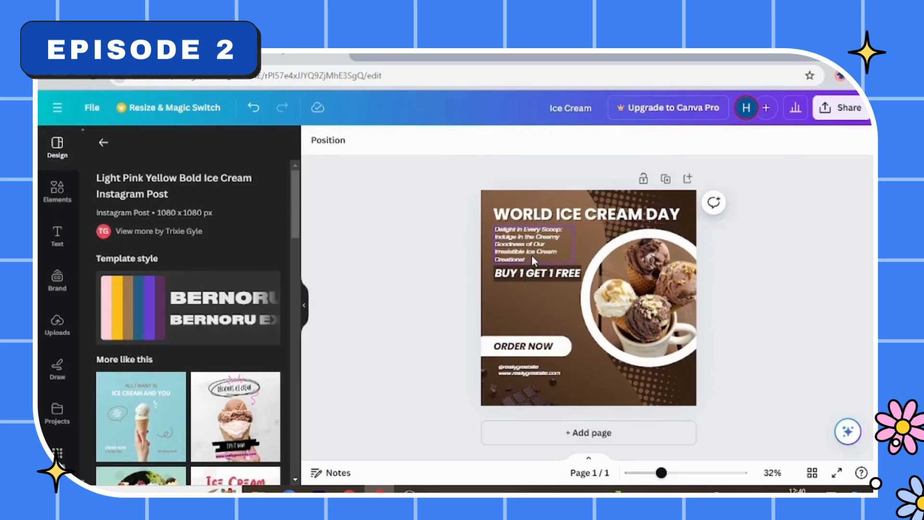
# Step: Try the "BUY 1 GET 1 FREE" line without italics and undo the change
pyautogui.click(568, 277)
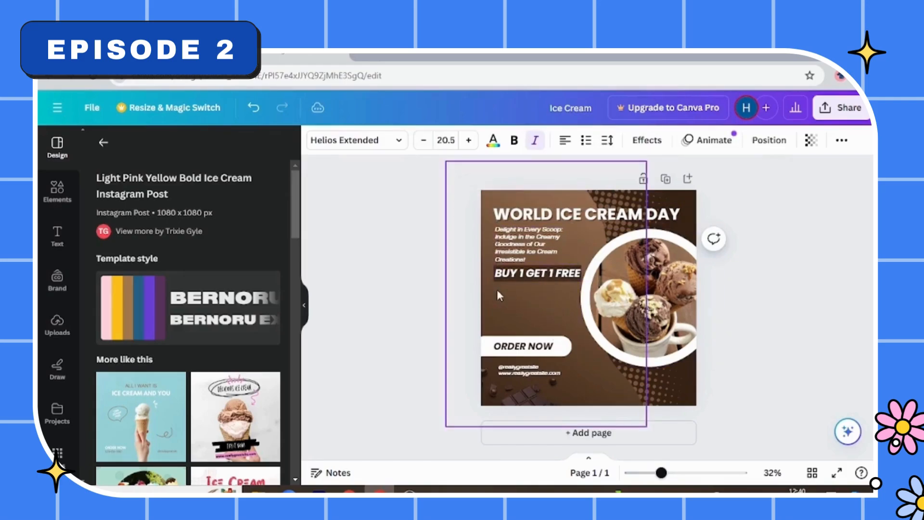
pyautogui.click(517, 244)
pyautogui.click(514, 273)
pyautogui.click(452, 304)
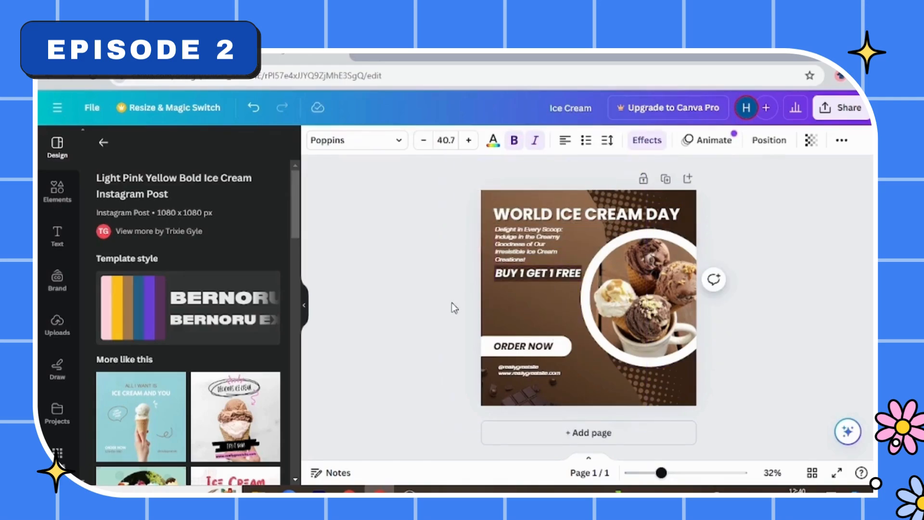
pyautogui.click(519, 274)
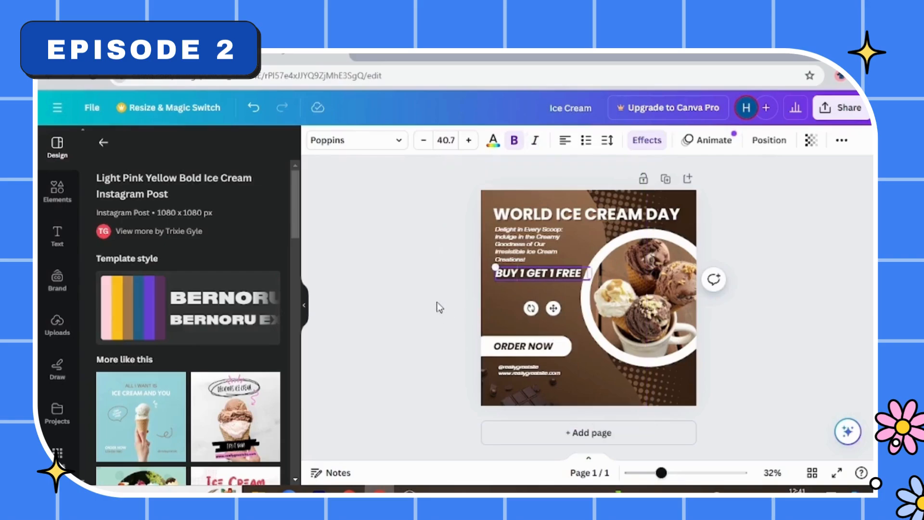
pyautogui.click(460, 274)
pyautogui.doubleClick(545, 272)
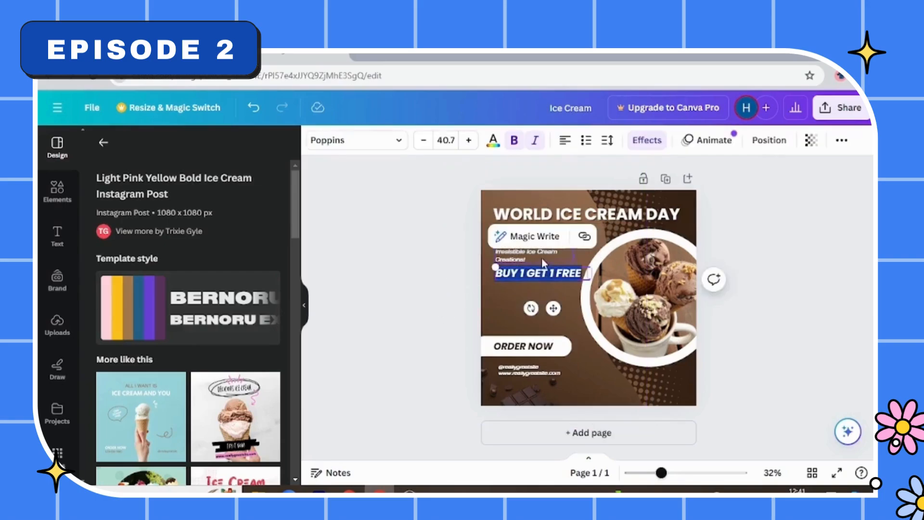
pyautogui.click(535, 140)
pyautogui.click(418, 267)
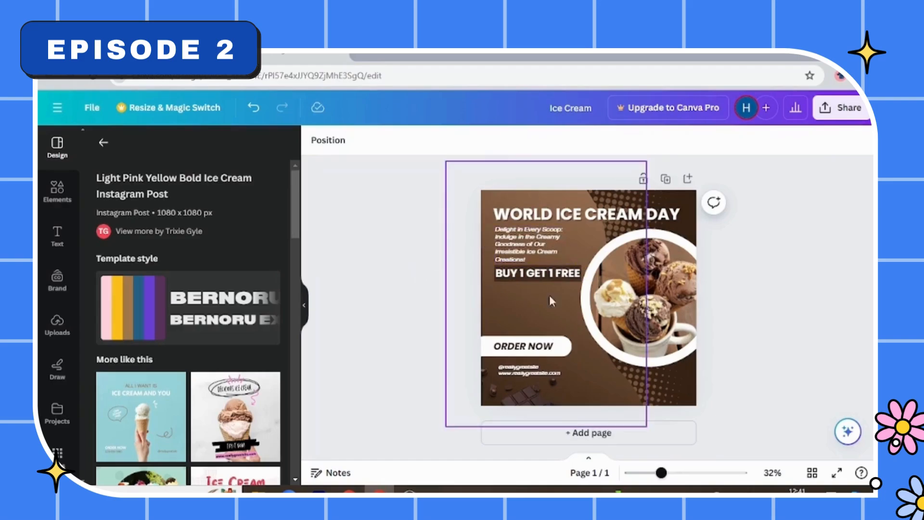
pyautogui.click(550, 276)
pyautogui.click(417, 311)
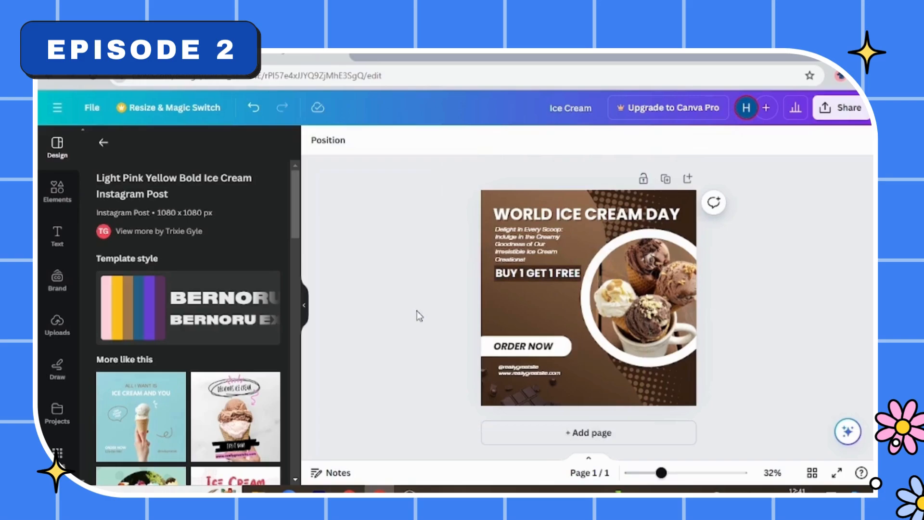
pyautogui.click(253, 107)
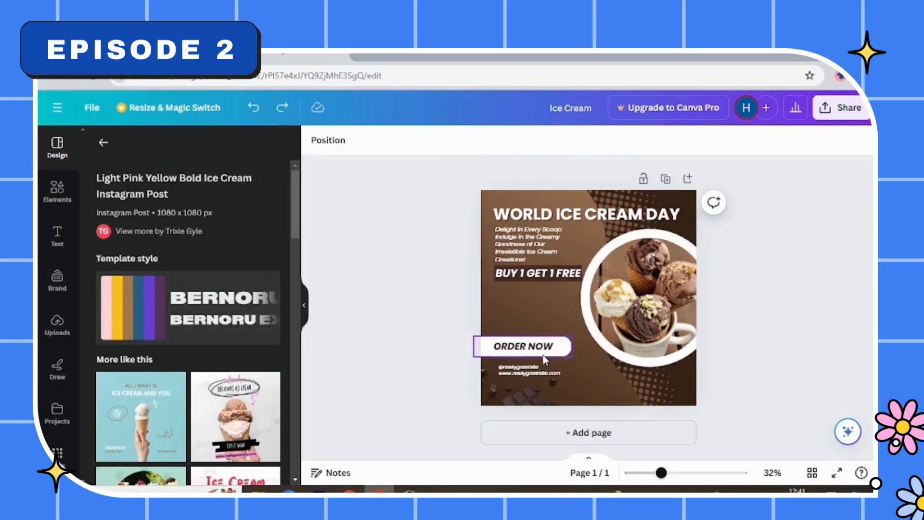
# Step: Nudge the "BUY 1 GET 1 FREE" line slightly down, away from the description
pyautogui.click(534, 271)
pyautogui.moveTo(533, 268); pyautogui.dragTo(533, 268)
pyautogui.click(418, 318)
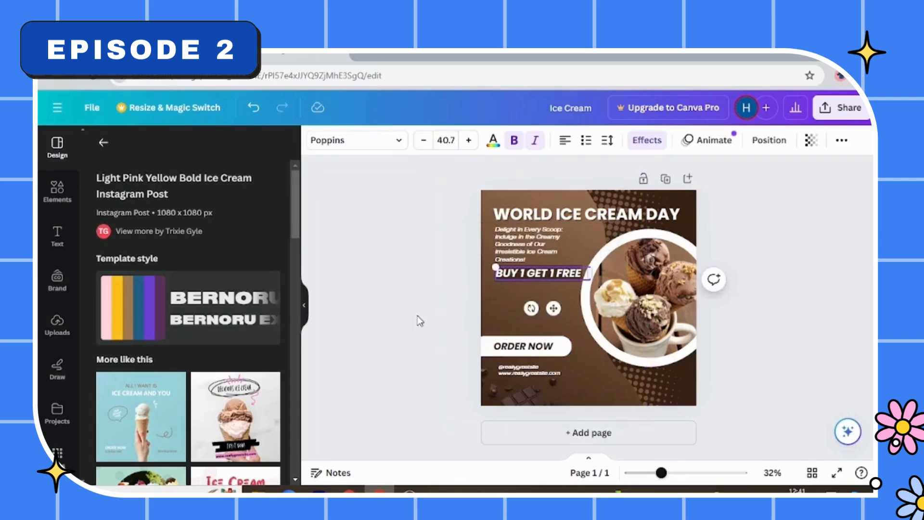
pyautogui.click(540, 277)
pyautogui.press('Down')
pyautogui.press('Down')
pyautogui.press('Down')
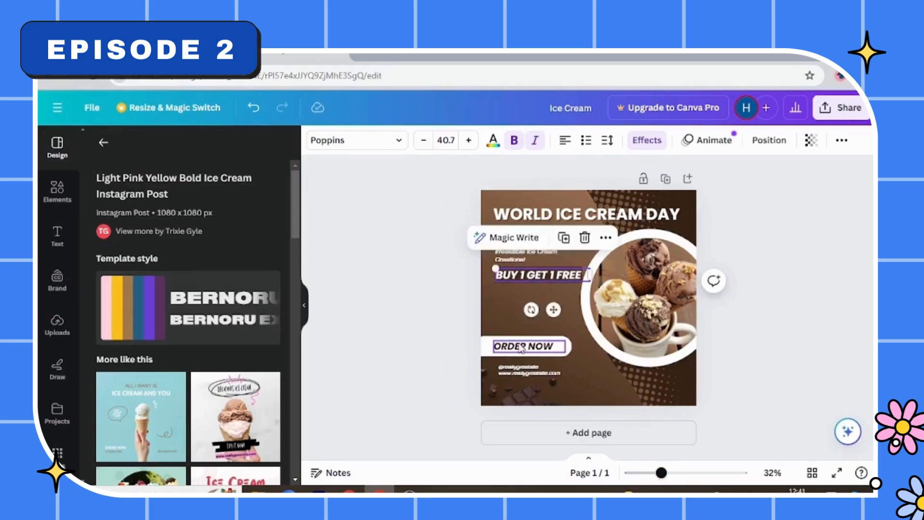
# Step: Move the white button shape up toward the offer line and raise the "ORDER NOW" text until it sits centred on it
pyautogui.click(521, 346)
pyautogui.click(386, 336)
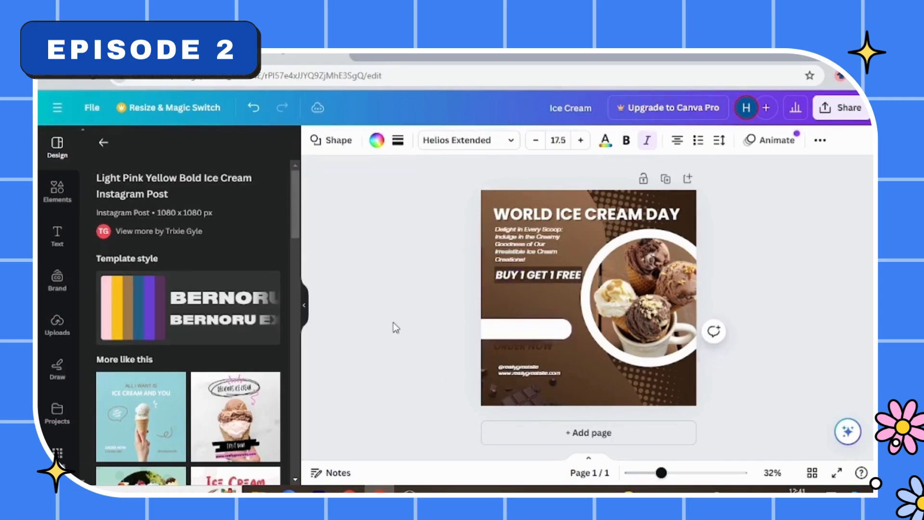
pyautogui.click(532, 350)
pyautogui.press('Up')
pyautogui.press('Up')
pyautogui.press('Up')
pyautogui.press('Up')
pyautogui.press('Up')
pyautogui.press('Up')
pyautogui.press('Up')
pyautogui.press('Up')
pyautogui.press('Up')
pyautogui.press('Up')
pyautogui.press('Up')
pyautogui.press('Up')
pyautogui.press('Up')
pyautogui.press('Up')
pyautogui.press('Up')
pyautogui.press('Up')
pyautogui.press('Up')
pyautogui.press('Up')
pyautogui.press('Up')
pyautogui.press('Up')
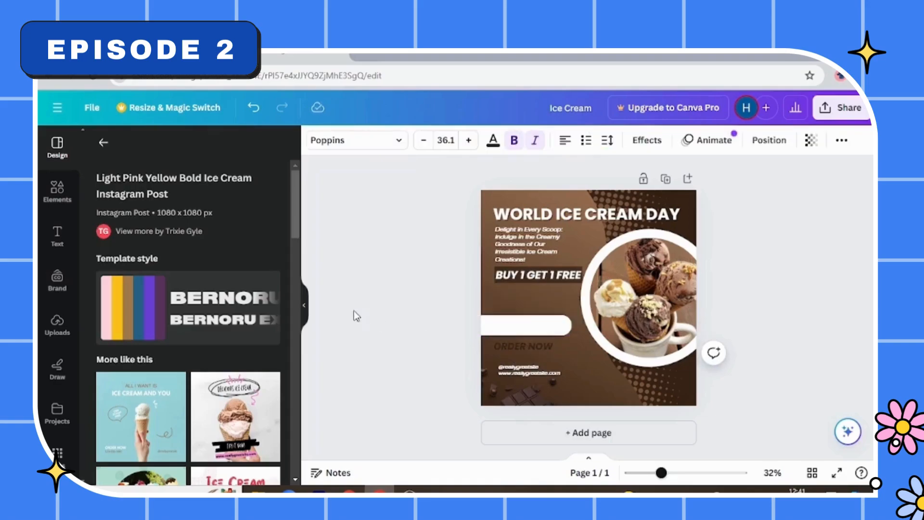
pyautogui.press('Up')
pyautogui.press('Up')
pyautogui.press('Up')
pyautogui.press('Up')
pyautogui.press('Up')
pyautogui.press('Up')
pyautogui.press('Up')
pyautogui.press('Up')
pyautogui.press('Up')
pyautogui.press('Up')
pyautogui.press('Up')
pyautogui.press('Up')
pyautogui.press('Up')
pyautogui.press('Up')
pyautogui.press('Up')
pyautogui.press('Up')
pyautogui.press('Up')
pyautogui.press('Up')
pyautogui.press('Up')
pyautogui.press('Up')
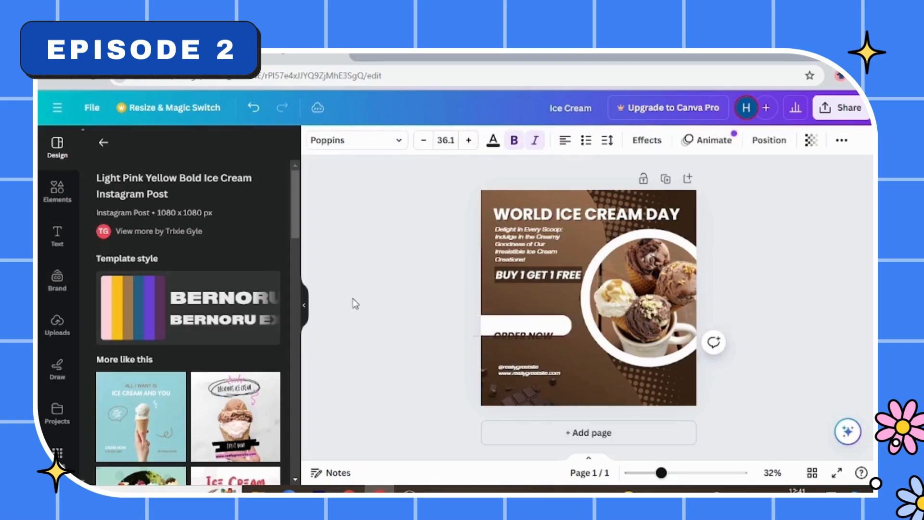
pyautogui.press('Up')
pyautogui.press('Up')
pyautogui.press('Up')
pyautogui.press('Up')
pyautogui.press('Up')
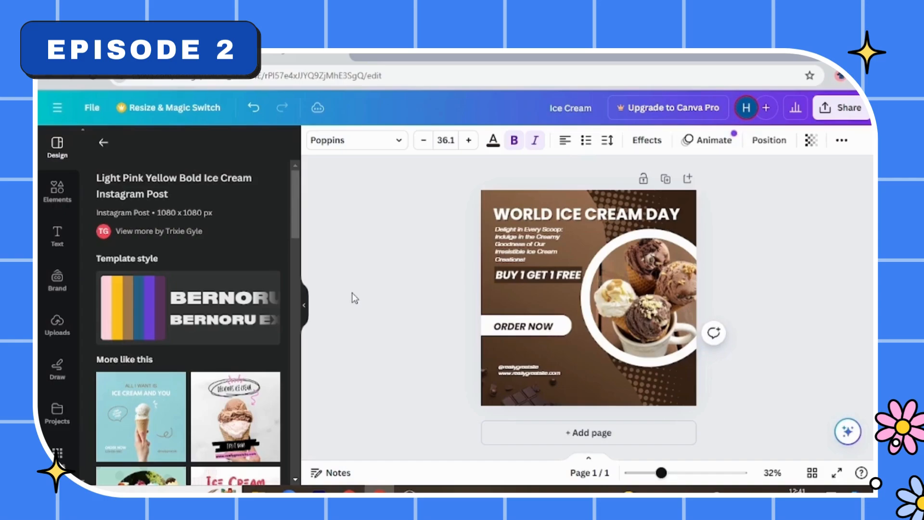
# Step: Move the "BUY 1 GET 1 FREE" line down between the description and the button, and slightly left, clear of the round photo frame
pyautogui.click(557, 275)
pyautogui.press('Down')
pyautogui.press('Down')
pyautogui.press('Down')
pyautogui.press('Down')
pyautogui.press('Down')
pyautogui.press('Down')
pyautogui.press('Down')
pyautogui.press('Down')
pyautogui.press('Down')
pyautogui.press('Down')
pyautogui.press('Down')
pyautogui.press('Down')
pyautogui.press('Down')
pyautogui.press('Down')
pyautogui.press('Down')
pyautogui.press('Down')
pyautogui.press('Down')
pyautogui.press('Down')
pyautogui.press('Down')
pyautogui.press('Down')
pyautogui.press('Down')
pyautogui.press('Down')
pyautogui.press('Down')
pyautogui.press('Down')
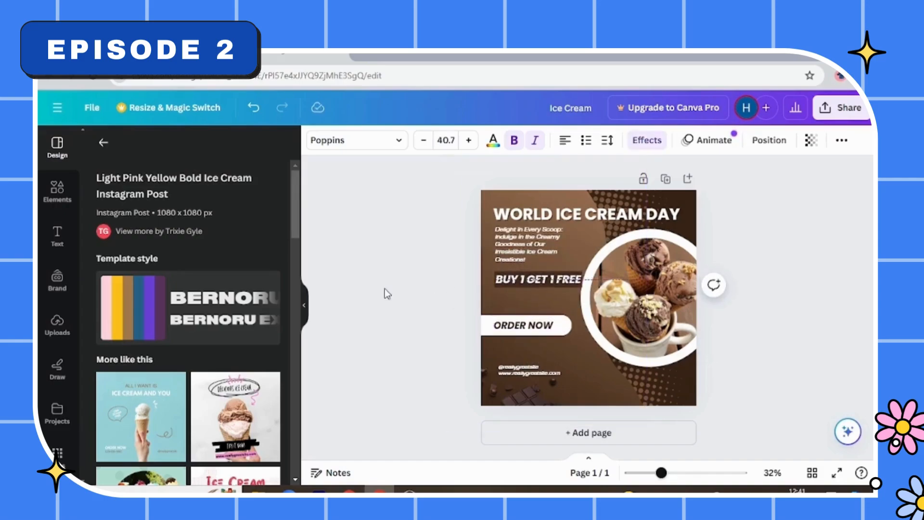
pyautogui.press('Left')
pyautogui.press('Left')
pyautogui.press('Left')
pyautogui.press('Left')
pyautogui.press('Left')
pyautogui.press('Left')
pyautogui.press('Left')
pyautogui.press('Left')
pyautogui.press('Left')
pyautogui.press('Left')
pyautogui.press('Left')
pyautogui.press('Left')
pyautogui.press('Left')
pyautogui.press('Left')
pyautogui.press('Left')
pyautogui.press('Left')
pyautogui.press('Down')
pyautogui.press('Down')
pyautogui.press('Down')
pyautogui.press('Down')
pyautogui.press('Down')
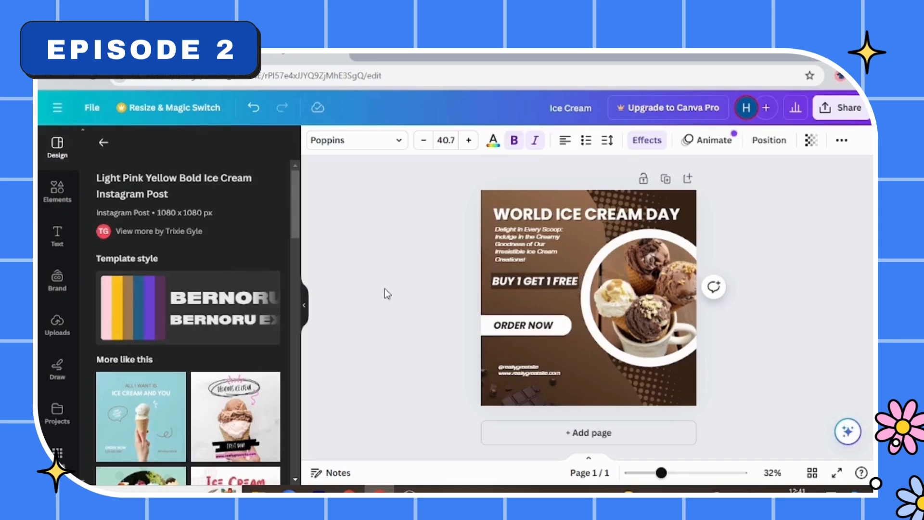
# Step: Nudge the description paragraph down, away from the title and toward the "BUY 1 GET 1 FREE" line
pyautogui.click(509, 257)
pyautogui.press('Down')
pyautogui.press('Down')
pyautogui.press('Down')
pyautogui.press('Down')
pyautogui.press('Down')
pyautogui.press('Down')
pyautogui.press('Down')
pyautogui.press('Down')
pyautogui.press('Down')
pyautogui.press('Down')
pyautogui.press('Down')
pyautogui.press('Down')
pyautogui.press('Down')
pyautogui.press('Down')
pyautogui.press('Down')
pyautogui.press('Down')
pyautogui.press('Down')
pyautogui.press('Down')
pyautogui.press('Down')
pyautogui.press('Down')
pyautogui.press('Down')
pyautogui.press('Down')
pyautogui.press('Down')
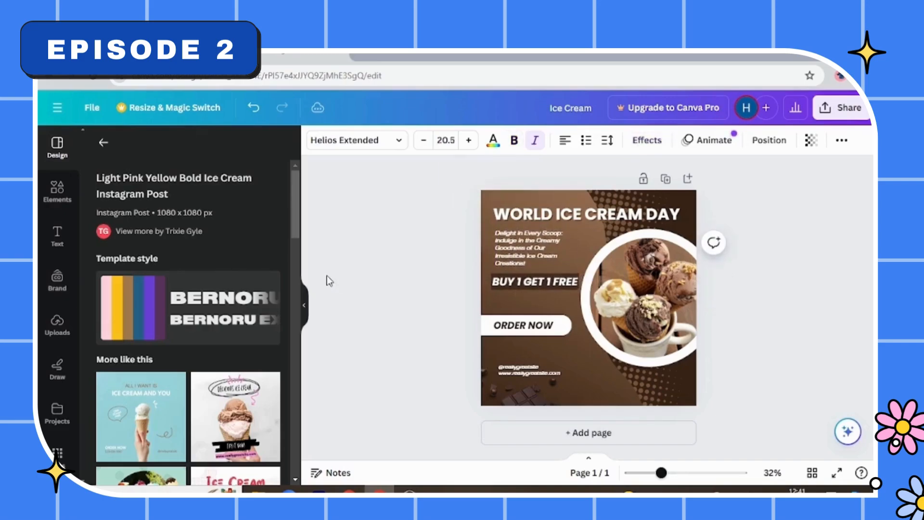
# Step: Lower the "BUY 1 GET 1 FREE" line so it sits midway between the description and the "ORDER NOW" button
pyautogui.click(509, 285)
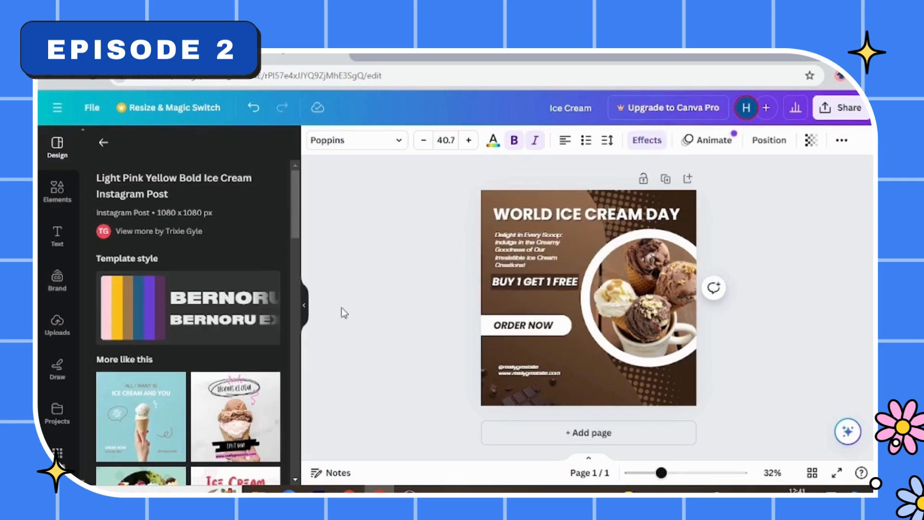
pyautogui.press('Down')
pyautogui.press('Down')
pyautogui.press('Down')
pyautogui.press('Down')
pyautogui.press('Down')
pyautogui.press('Down')
pyautogui.press('Down')
pyautogui.press('Down')
pyautogui.press('Down')
pyautogui.press('Down')
pyautogui.press('Down')
pyautogui.press('Down')
pyautogui.press('Down')
pyautogui.press('Down')
pyautogui.press('Down')
pyautogui.press('Down')
pyautogui.press('Down')
pyautogui.press('Down')
pyautogui.press('Down')
pyautogui.press('Down')
# Step: Fine-tune the description's height, shifting it slightly down and partly back up, to balance the gaps above and below it
pyautogui.click(514, 258)
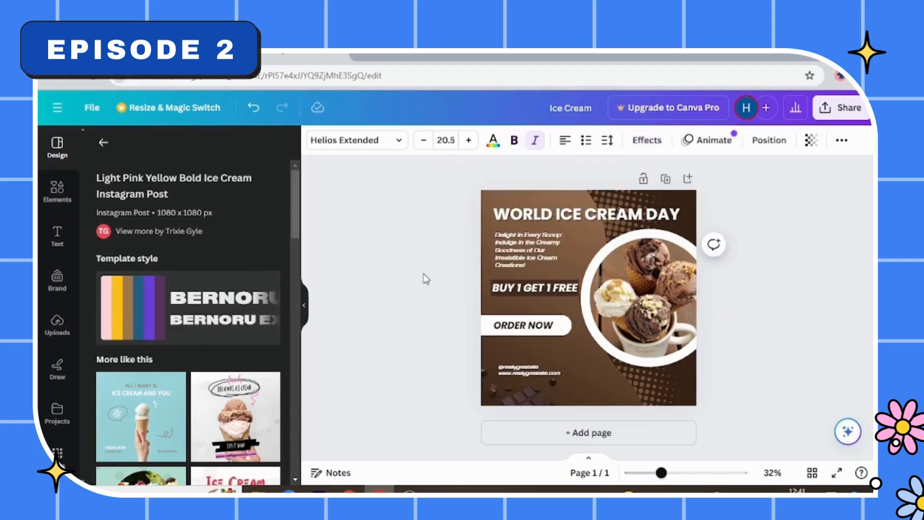
pyautogui.press('Down')
pyautogui.press('Down')
pyautogui.press('Down')
pyautogui.press('Down')
pyautogui.press('Down')
pyautogui.press('Down')
pyautogui.press('Down')
pyautogui.press('Down')
pyautogui.press('Down')
pyautogui.press('Down')
pyautogui.press('Down')
pyautogui.press('Down')
pyautogui.press('Down')
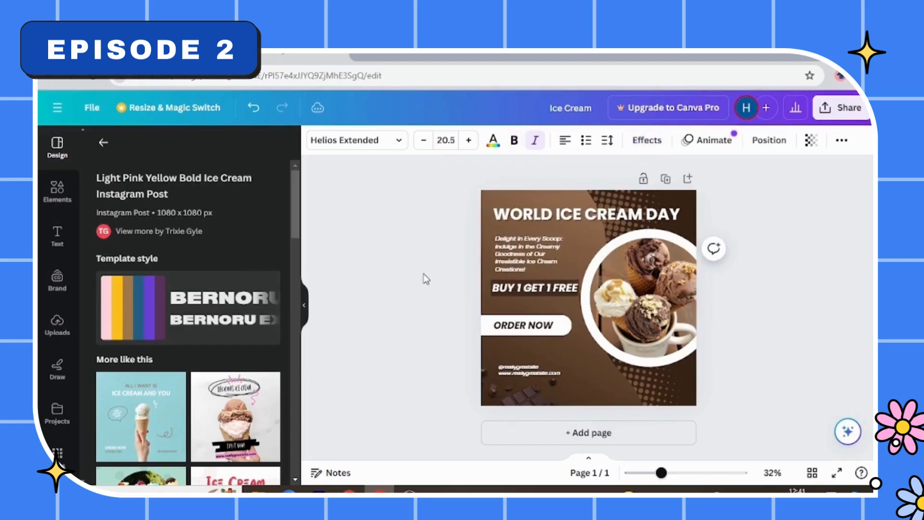
pyautogui.press('Up')
pyautogui.press('Up')
pyautogui.press('Up')
pyautogui.press('Up')
pyautogui.press('Up')
pyautogui.press('Up')
pyautogui.press('Up')
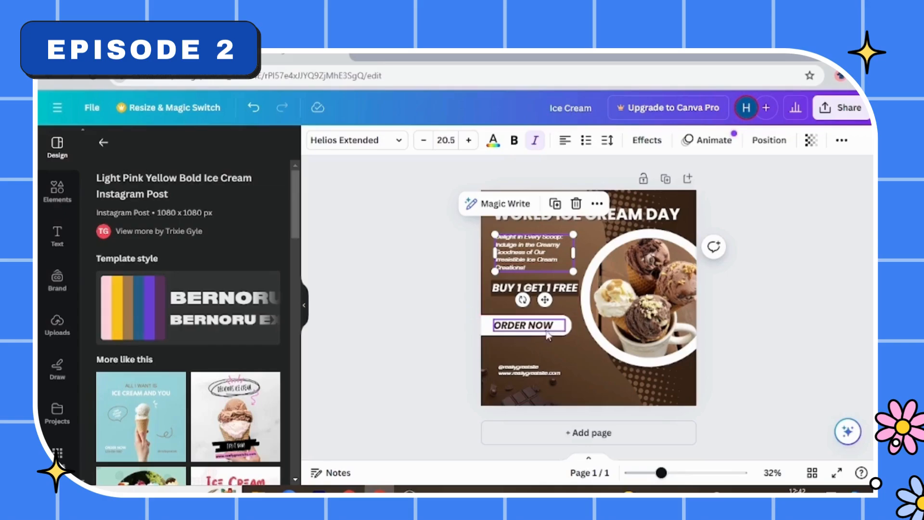
pyautogui.click(532, 328)
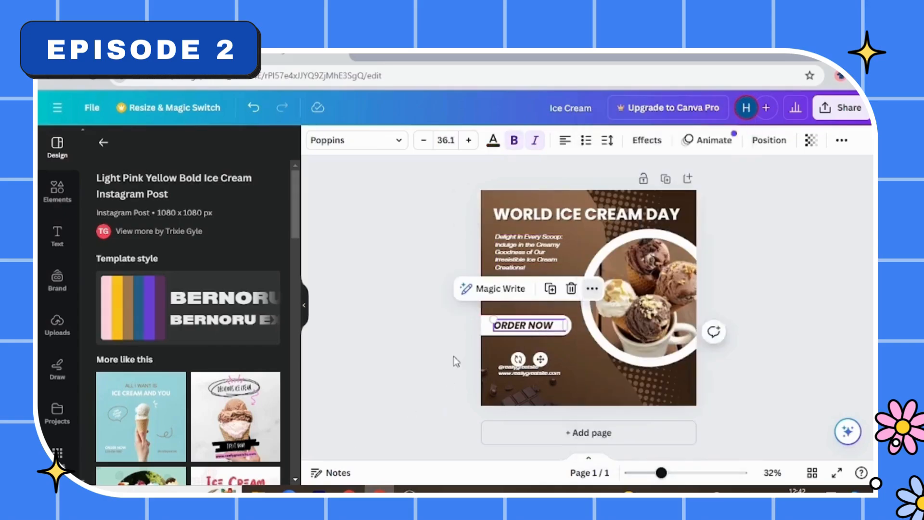
pyautogui.click(455, 361)
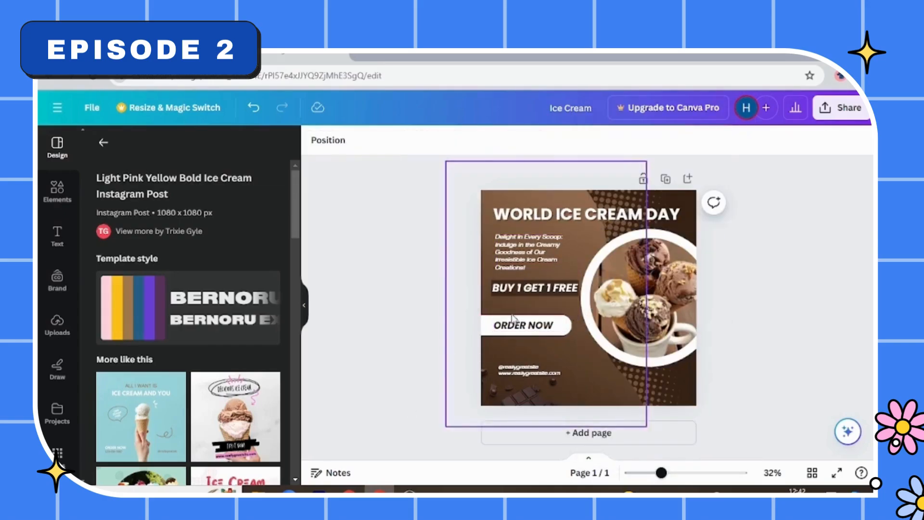
pyautogui.doubleClick(534, 332)
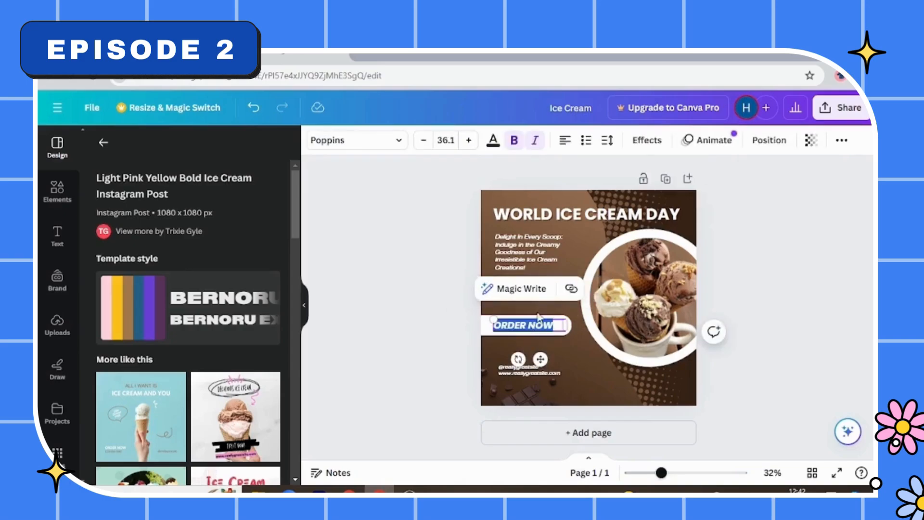
pyautogui.click(572, 290)
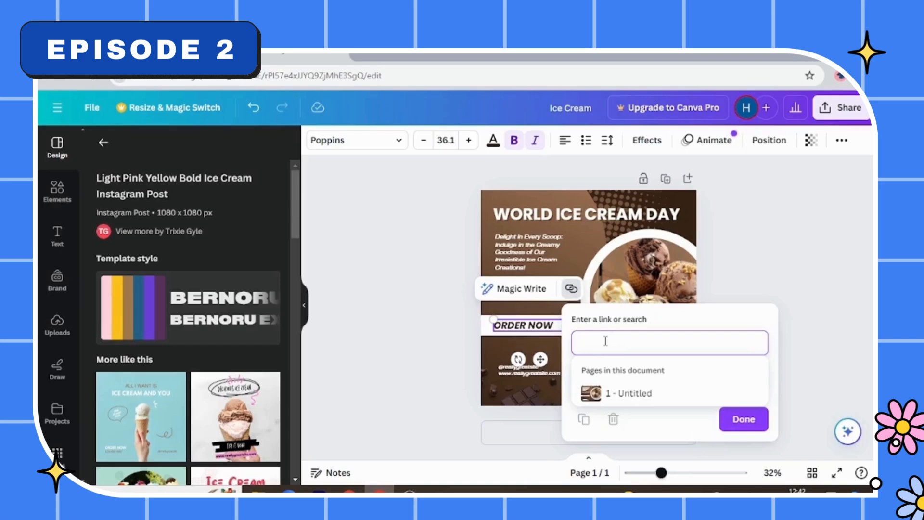
pyautogui.write('www')
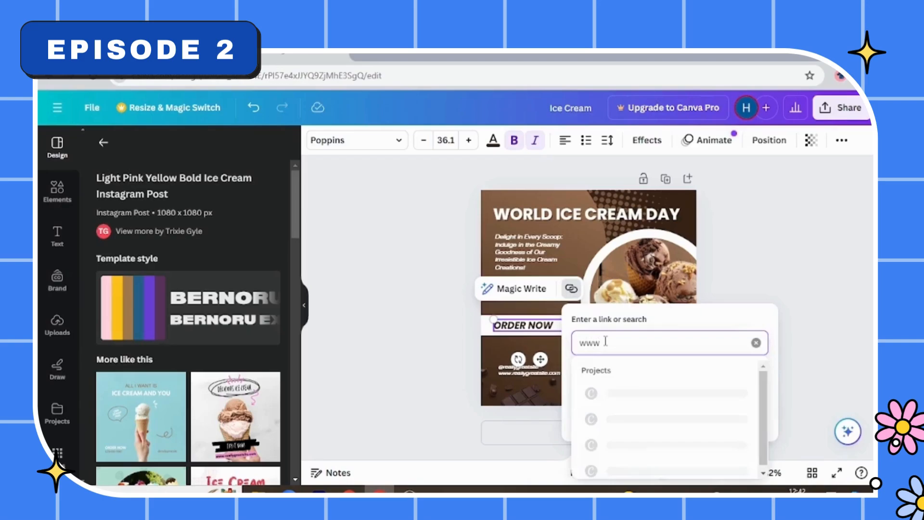
pyautogui.write('.')
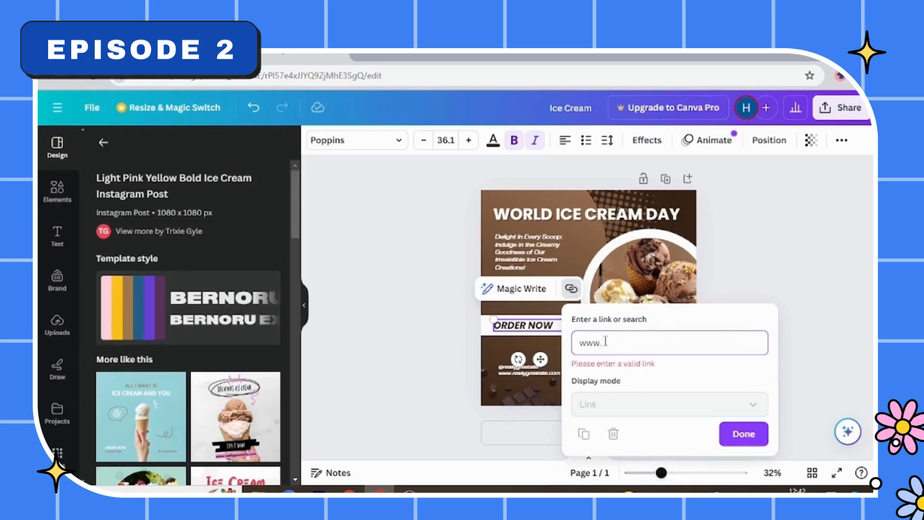
pyautogui.write('vadilal')
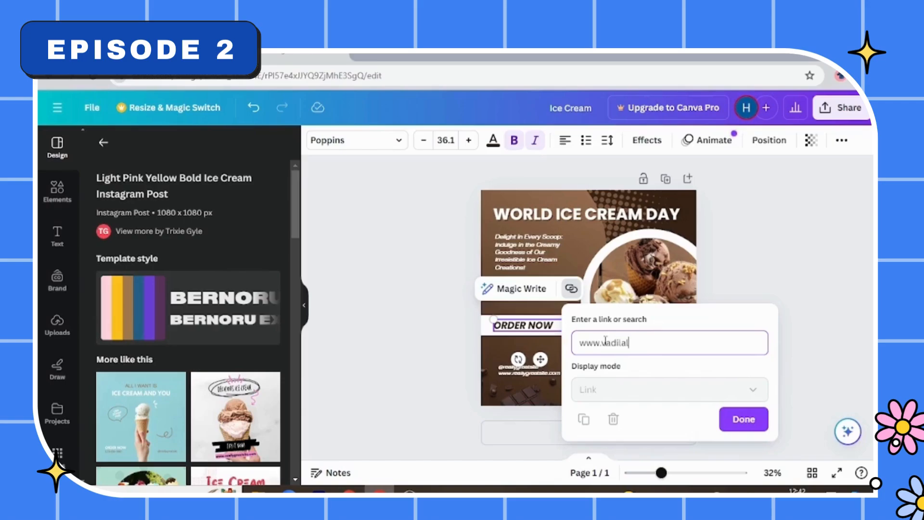
pyautogui.write('icecreams.com')
pyautogui.click(784, 408)
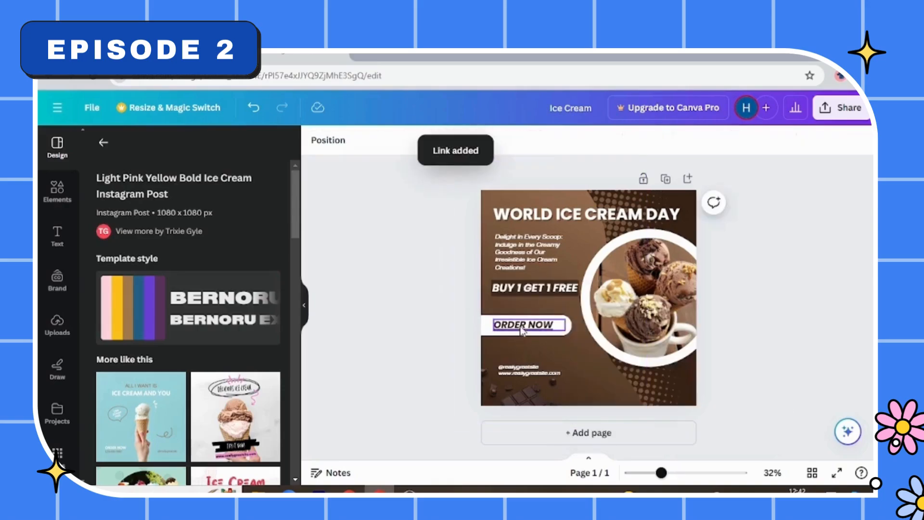
# Step: Enlarge the social handle and website text to size 21.4 and move it up below the button, in line with the description's left edge
pyautogui.doubleClick(511, 366)
pyautogui.click(550, 362)
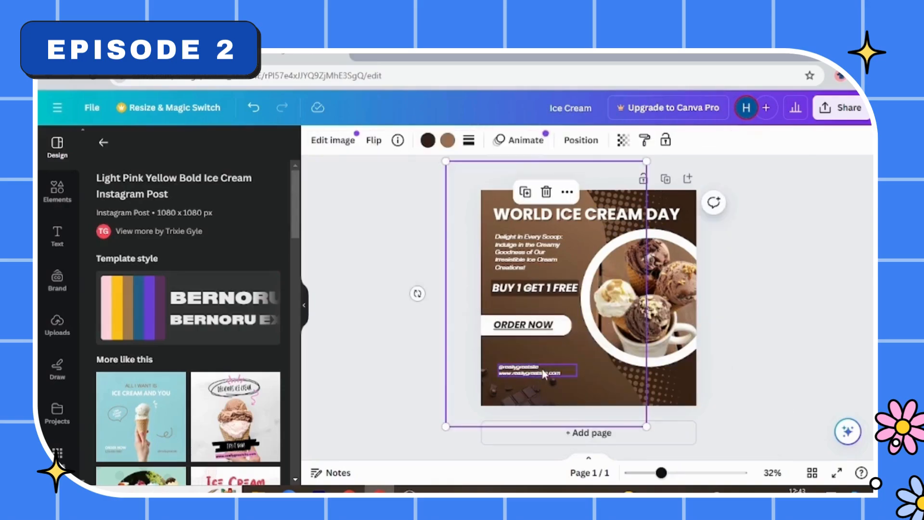
pyautogui.tripleClick(543, 368)
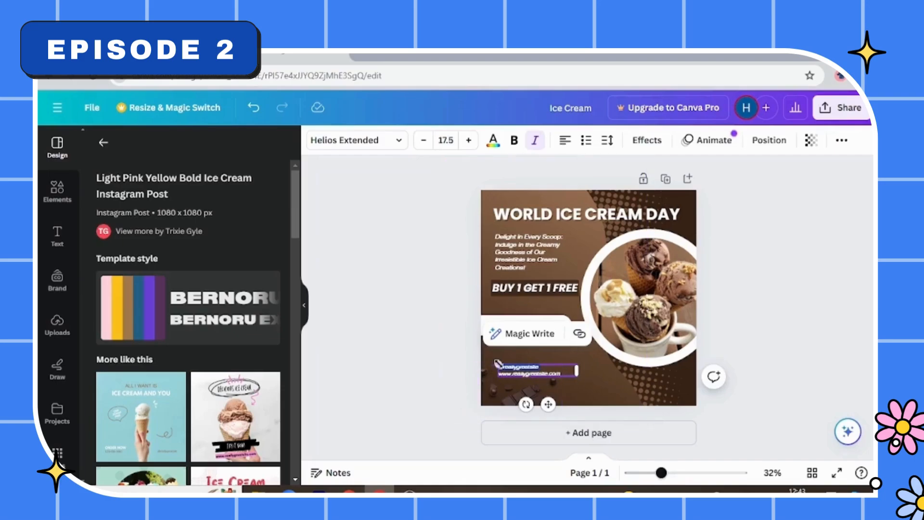
pyautogui.moveTo(499, 365); pyautogui.dragTo(481, 362)
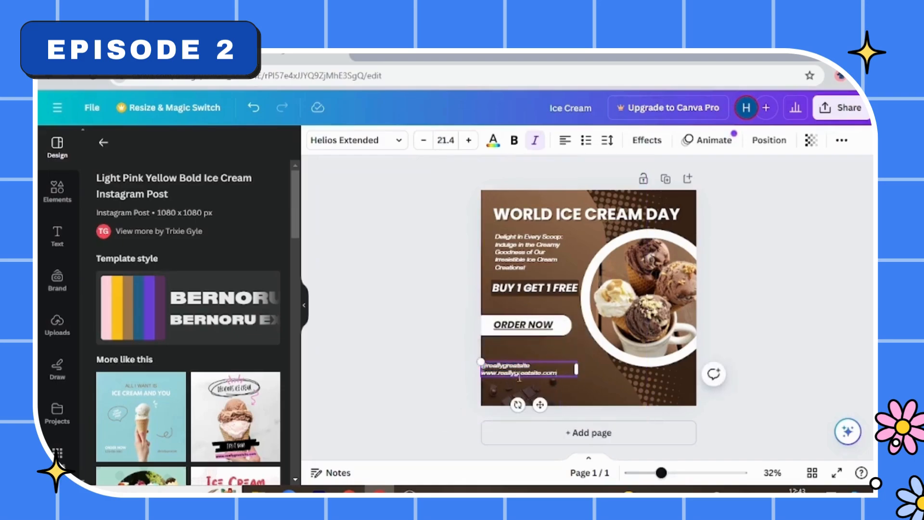
pyautogui.moveTo(540, 404); pyautogui.dragTo(555, 392)
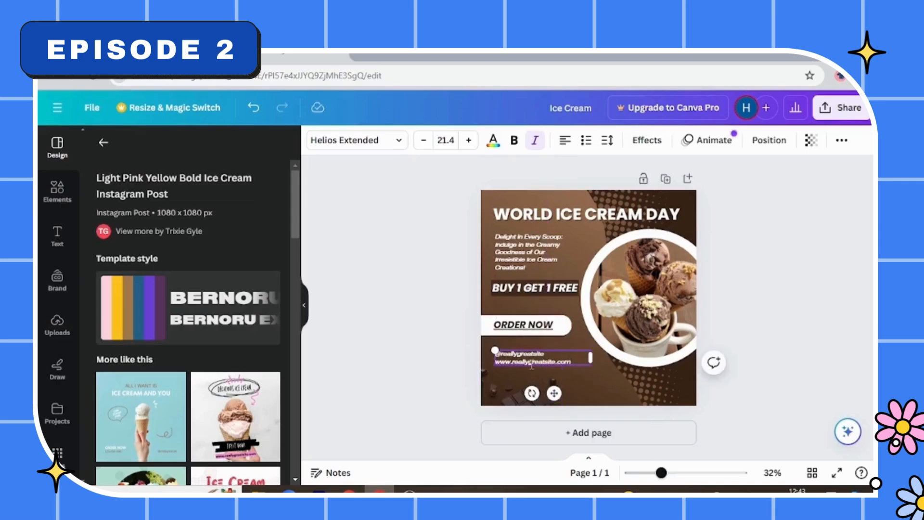
pyautogui.doubleClick(519, 354)
pyautogui.click(553, 354)
pyautogui.moveTo(661, 473); pyautogui.dragTo(678, 472)
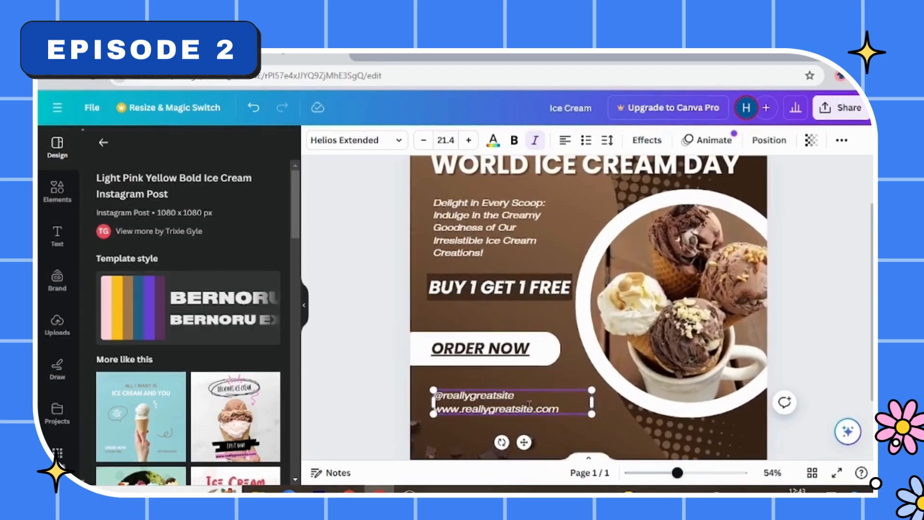
pyautogui.press('BackSpace')
pyautogui.press('BackSpace')
pyautogui.press('BackSpace')
pyautogui.press('BackSpace')
pyautogui.press('BackSpace')
pyautogui.press('BackSpace')
pyautogui.press('BackSpace')
pyautogui.press('BackSpace')
pyautogui.press('BackSpace')
pyautogui.press('BackSpace')
pyautogui.press('BackSpace')
pyautogui.press('BackSpace')
pyautogui.press('BackSpace')
pyautogui.press('BackSpace')
pyautogui.press('BackSpace')
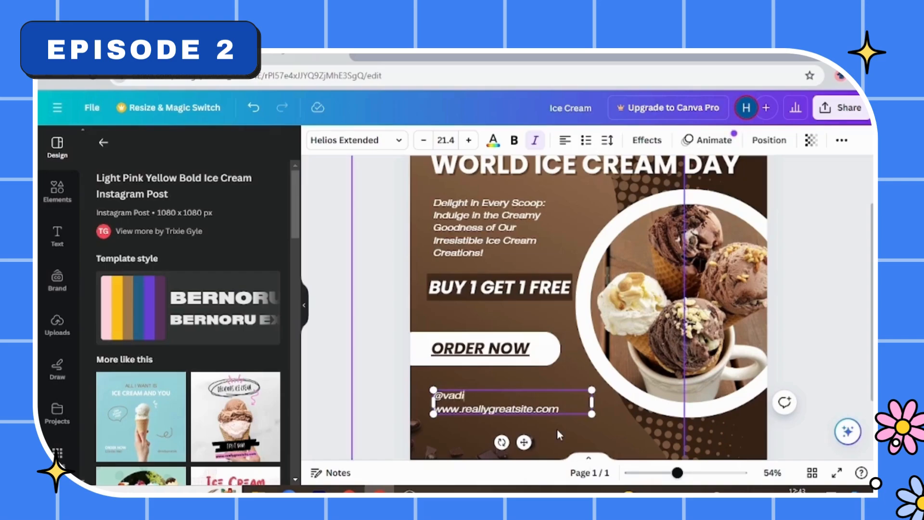
pyautogui.write('vadilal.icecream')
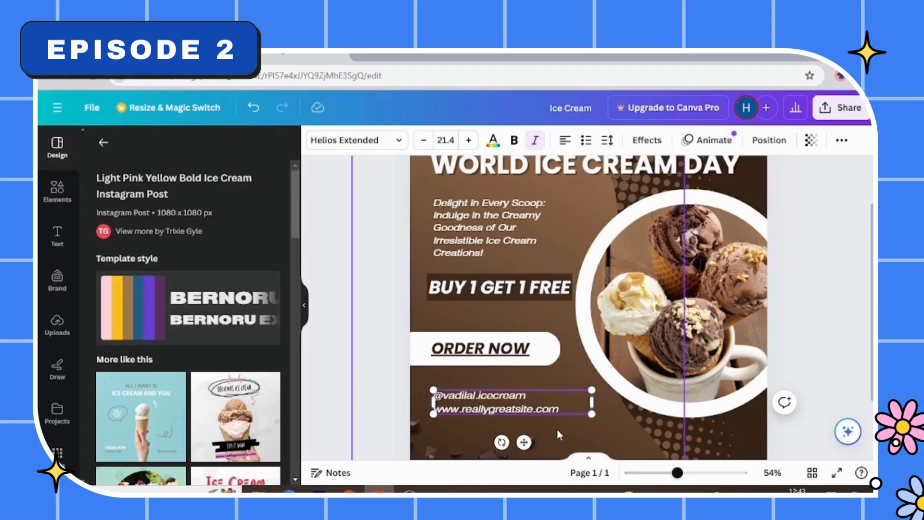
pyautogui.click(533, 410)
pyautogui.press('BackSpace')
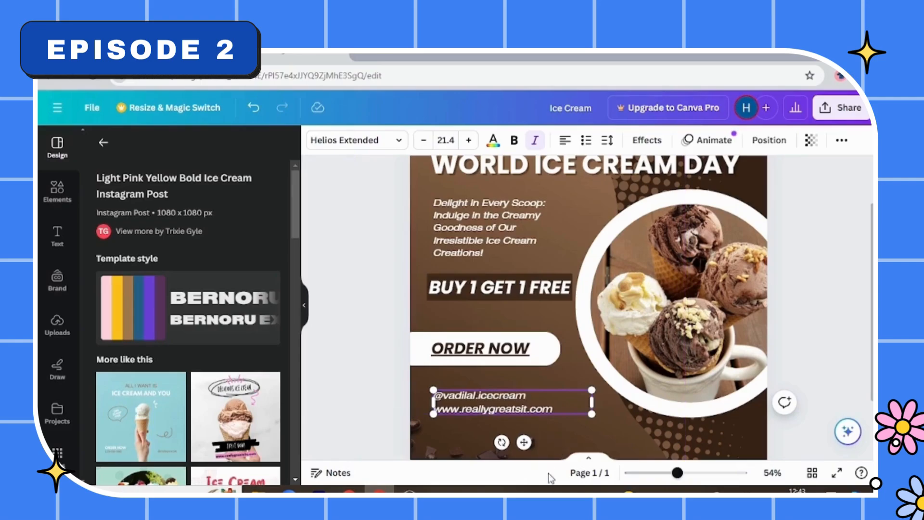
pyautogui.press('BackSpace')
pyautogui.press('BackSpace')
pyautogui.press('BackSpace')
pyautogui.press('BackSpace')
pyautogui.press('BackSpace')
pyautogui.press('BackSpace')
pyautogui.press('BackSpace')
pyautogui.press('BackSpace')
pyautogui.press('BackSpace')
pyautogui.press('BackSpace')
pyautogui.press('BackSpace')
pyautogui.press('BackSpace')
pyautogui.press('BackSpace')
pyautogui.press('BackSpace')
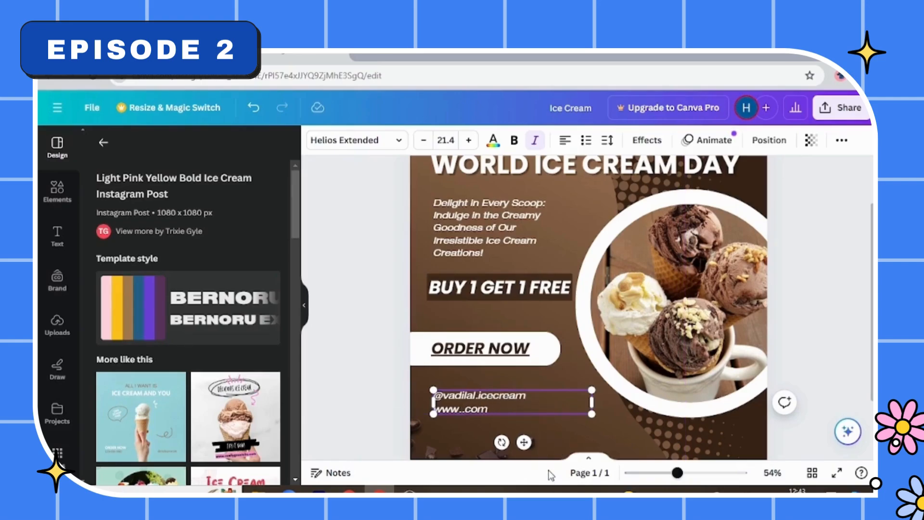
pyautogui.write('vadilalic')
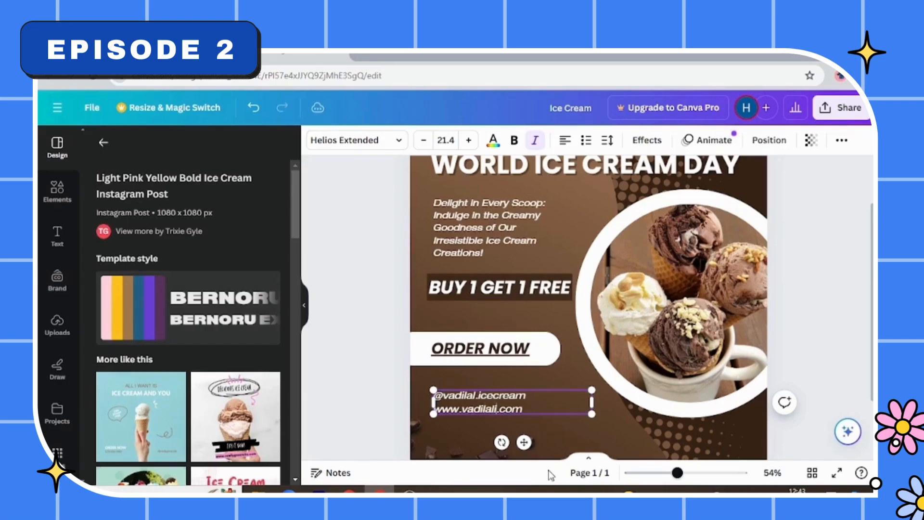
pyautogui.write('ecreams')
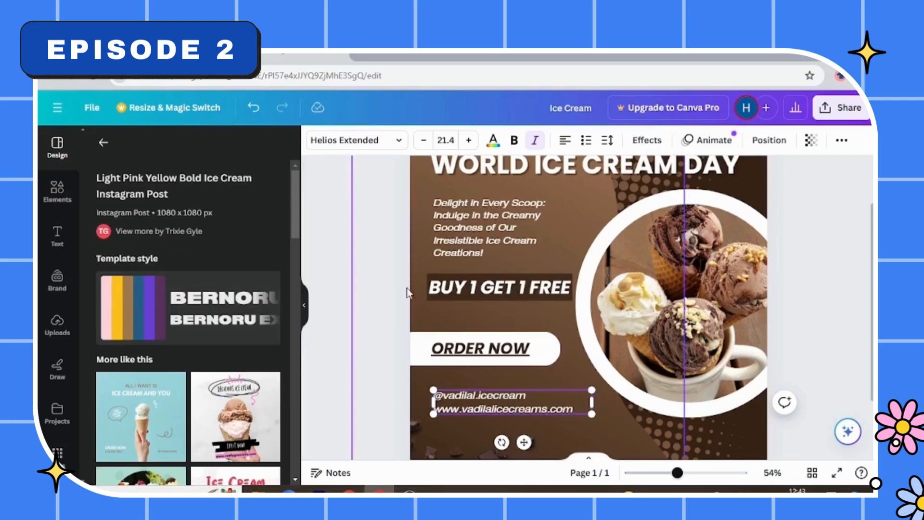
pyautogui.click(377, 293)
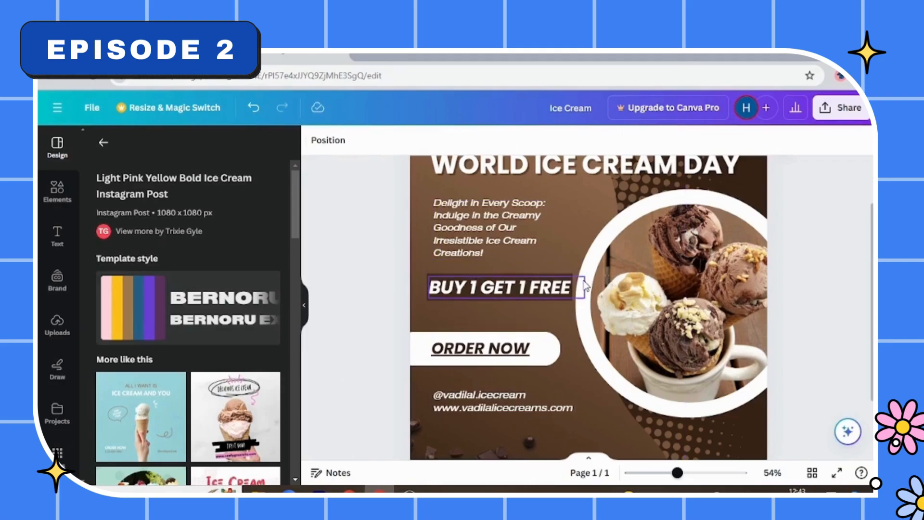
# Step: Search the ready-made text combinations for "date", look through the designs and clear the search
pyautogui.scroll(-3, 584, 288)
pyautogui.scroll(5, 521, 311)
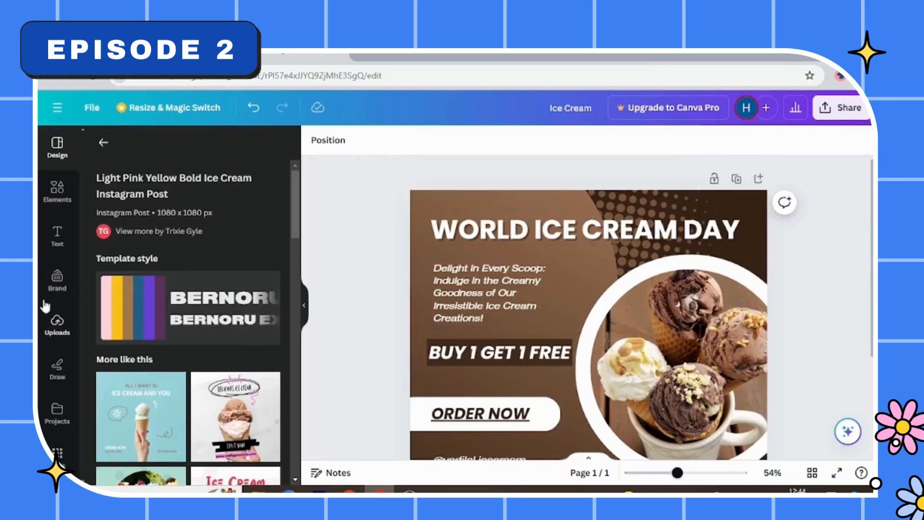
pyautogui.click(57, 243)
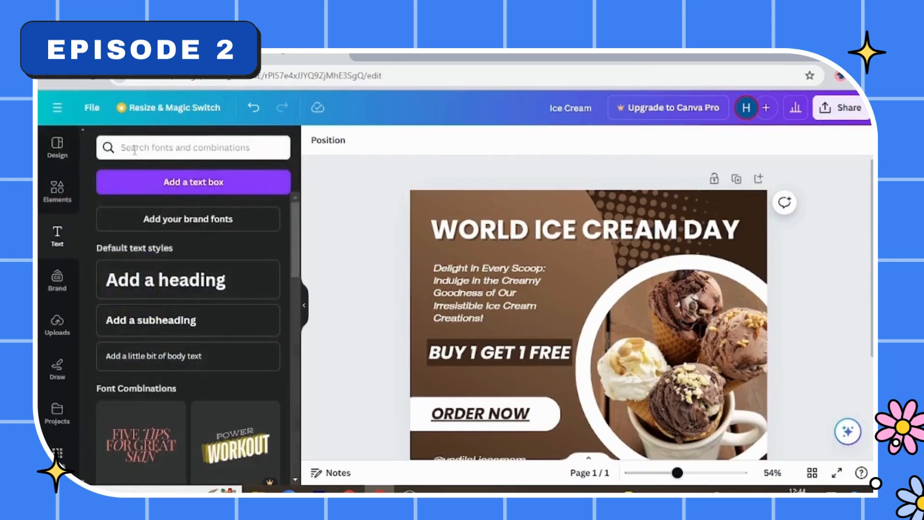
pyautogui.click(134, 150)
pyautogui.write('da')
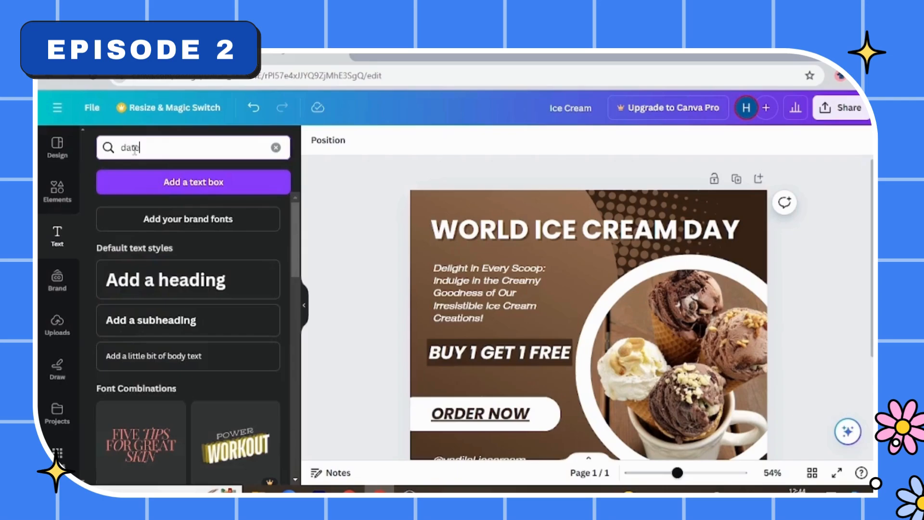
pyautogui.write('te')
pyautogui.press('Return')
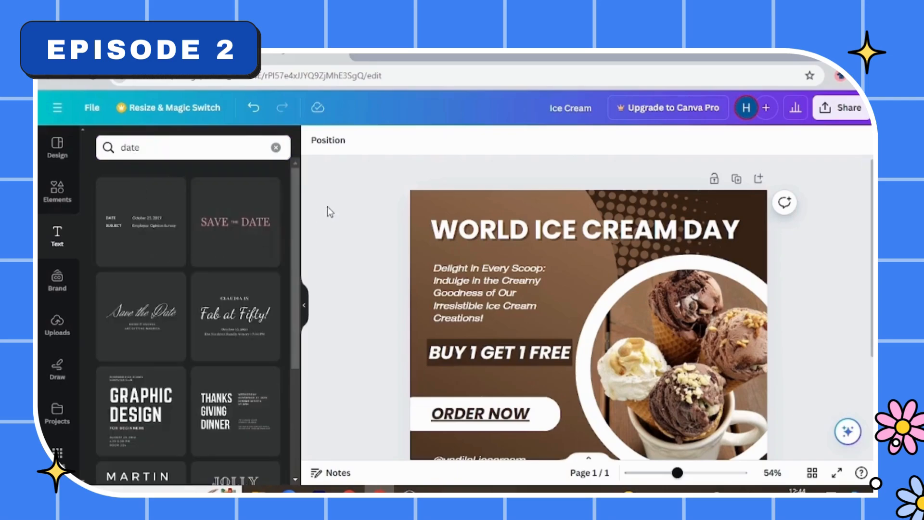
pyautogui.scroll(-4, 157, 332)
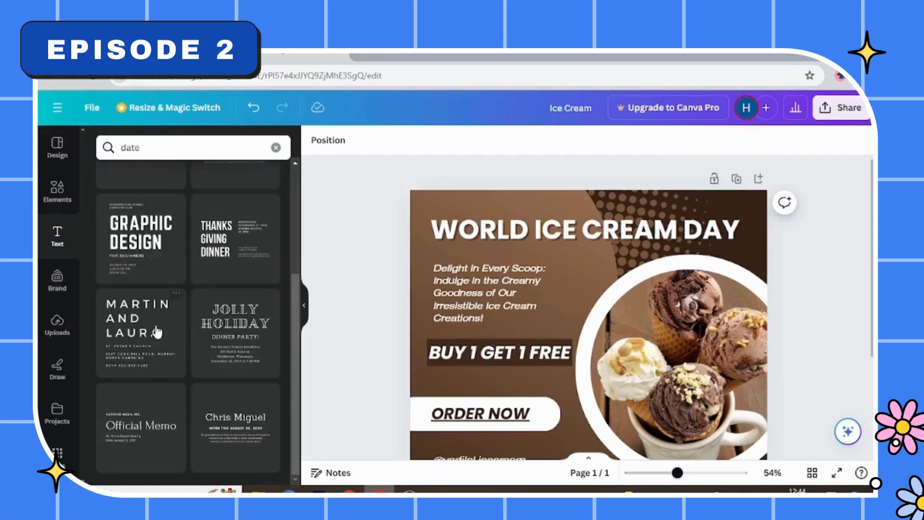
pyautogui.scroll(4, 137, 411)
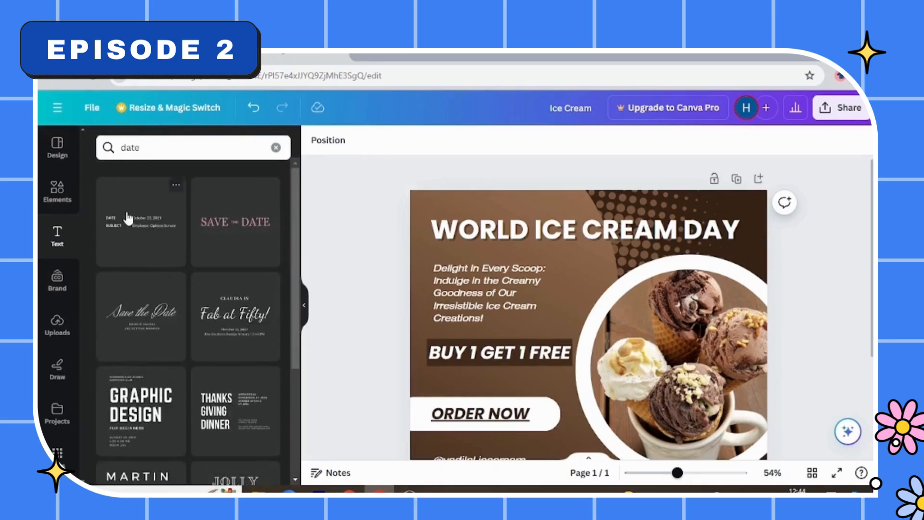
pyautogui.click(275, 148)
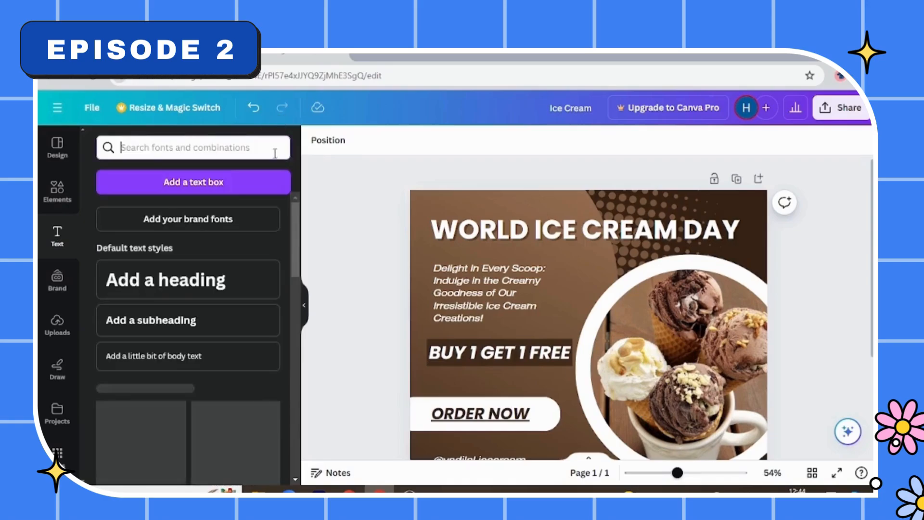
# Step: Add a subheading text box and move it up to just beneath the "WORLD ICE CREAM DAY" title
pyautogui.scroll(-2, 192, 373)
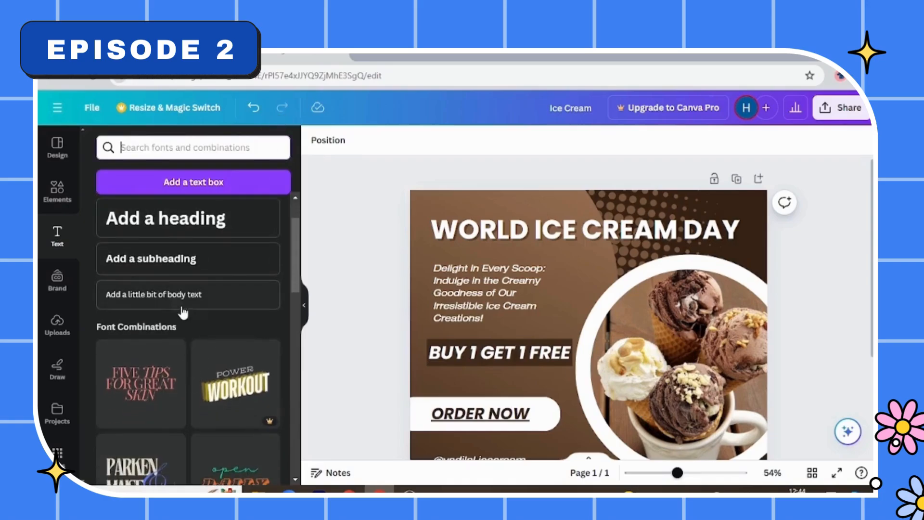
pyautogui.click(175, 260)
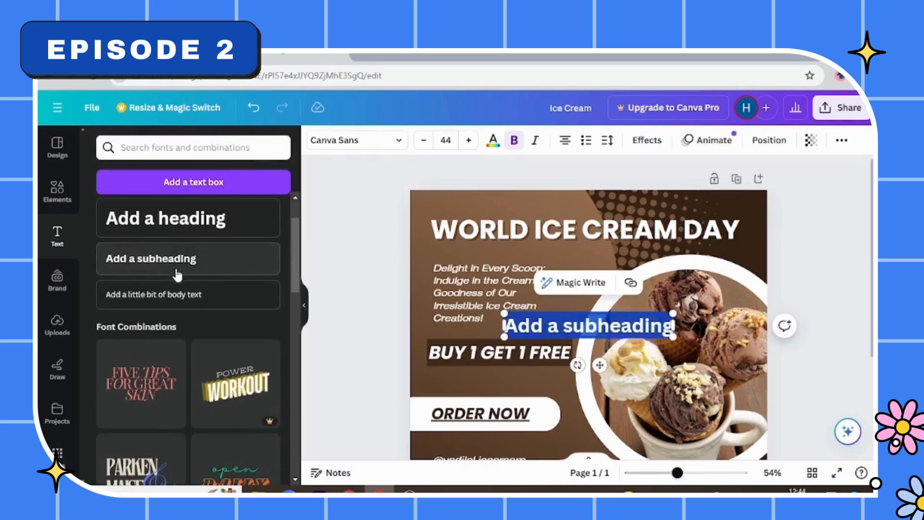
pyautogui.moveTo(600, 368); pyautogui.dragTo(593, 297)
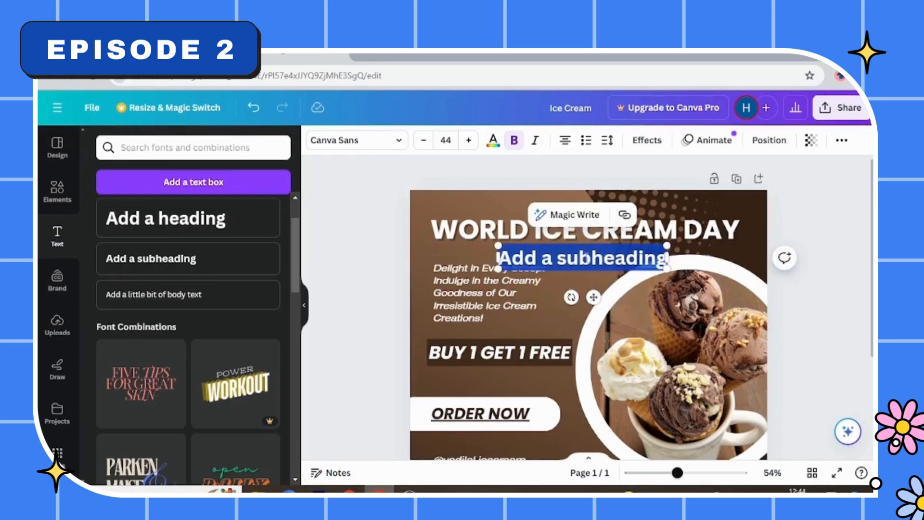
# Step: Replace the placeholder text of the new subheading beneath the title with "18 July 2024"
pyautogui.press('BackSpace')
pyautogui.write('1')
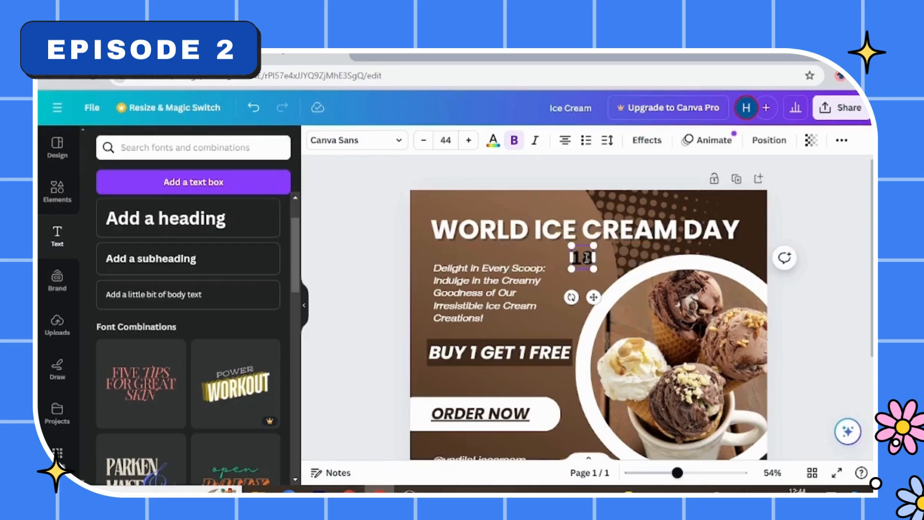
pyautogui.write('8 July')
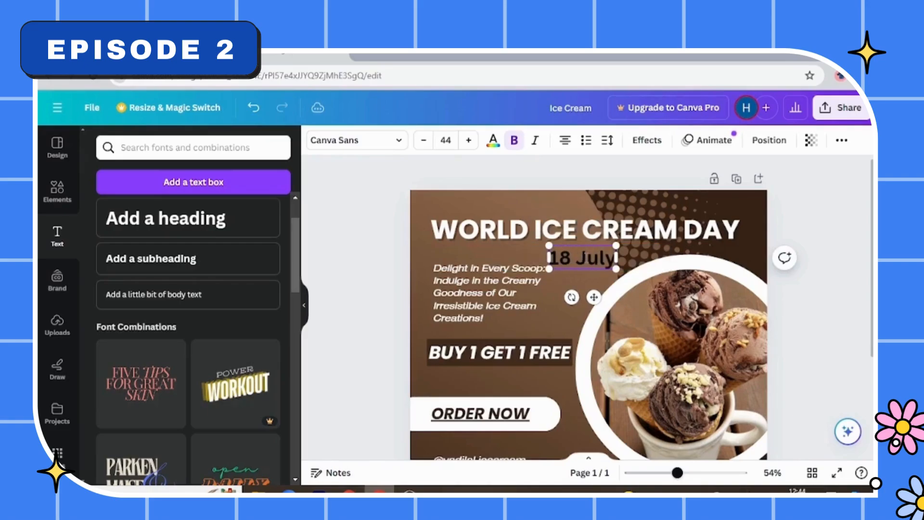
pyautogui.write('!')
pyautogui.write(' 2024')
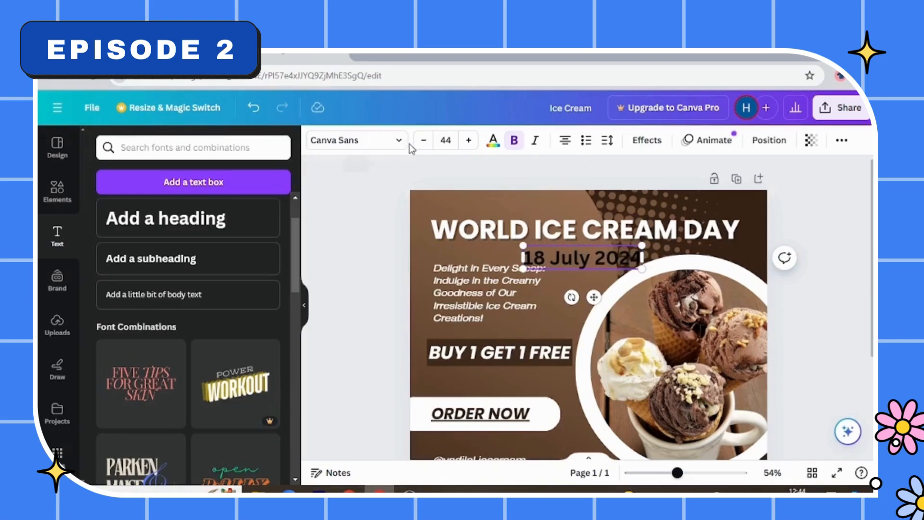
# Step: Reduce the font size of the date line beneath the title to 30
pyautogui.click(424, 141)
pyautogui.click(424, 140)
pyautogui.click(424, 141)
pyautogui.tripleClick(424, 140)
pyautogui.doubleClick(424, 141)
pyautogui.tripleClick(424, 140)
pyautogui.doubleClick(424, 140)
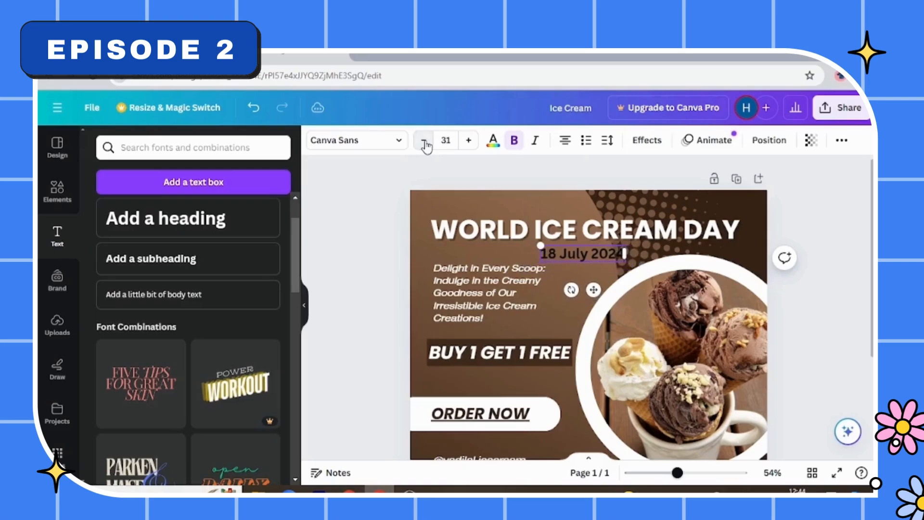
pyautogui.click(424, 140)
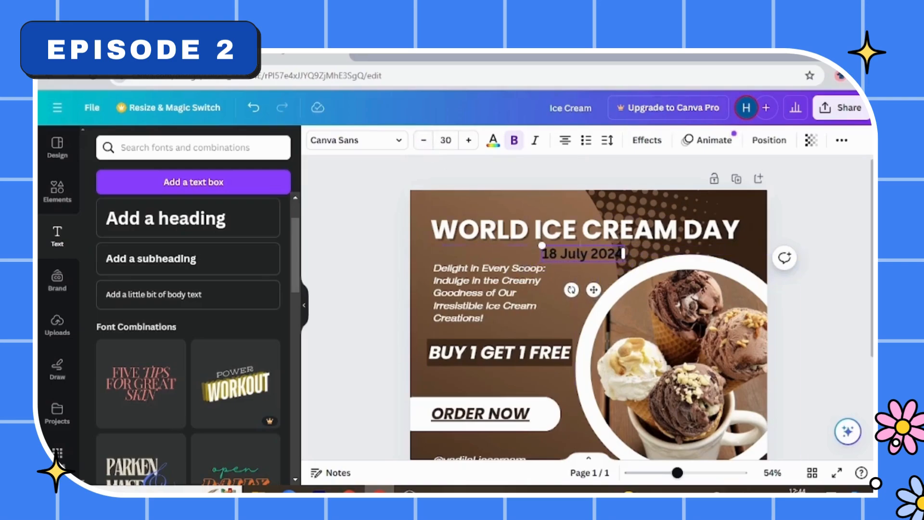
# Step: Give the date text a Background effect with roundness 4, spread 5 and the dark brown document colour
pyautogui.click(647, 140)
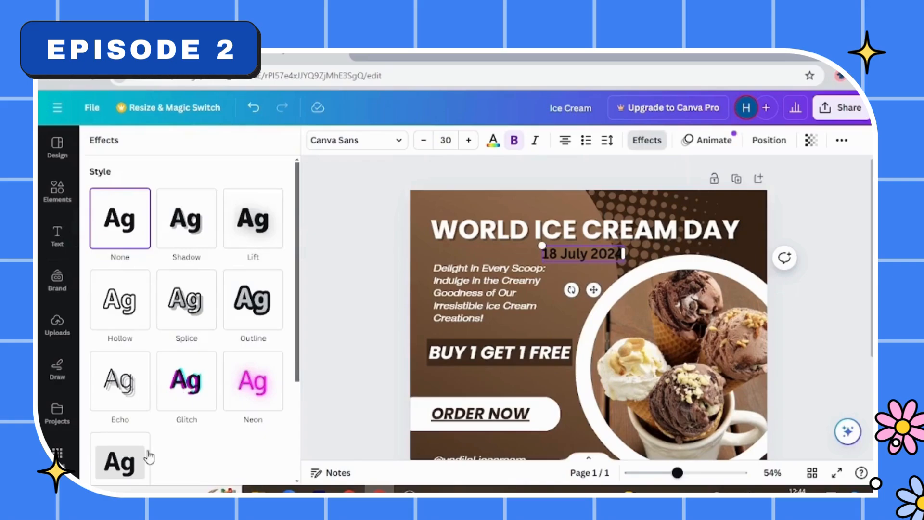
pyautogui.scroll(-3, 142, 450)
pyautogui.click(130, 377)
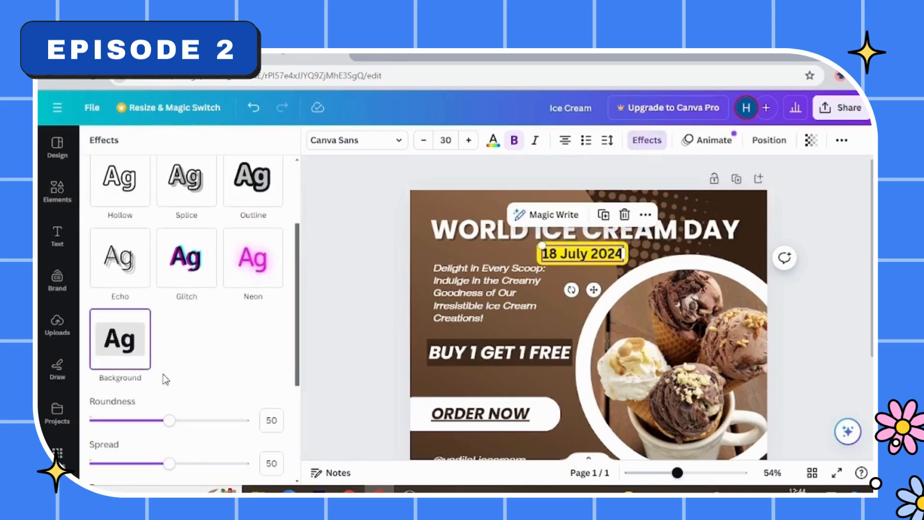
pyautogui.scroll(-3, 163, 347)
pyautogui.moveTo(169, 235); pyautogui.dragTo(96, 235)
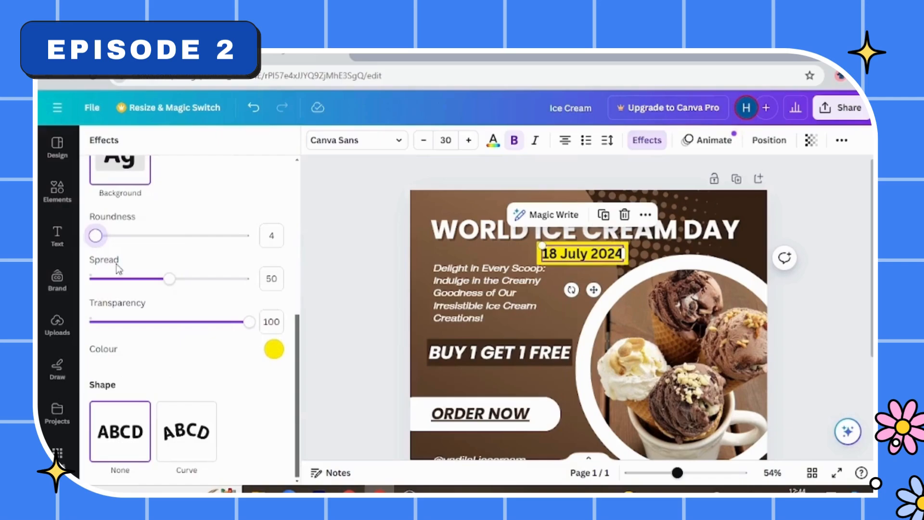
pyautogui.moveTo(169, 278); pyautogui.dragTo(98, 280)
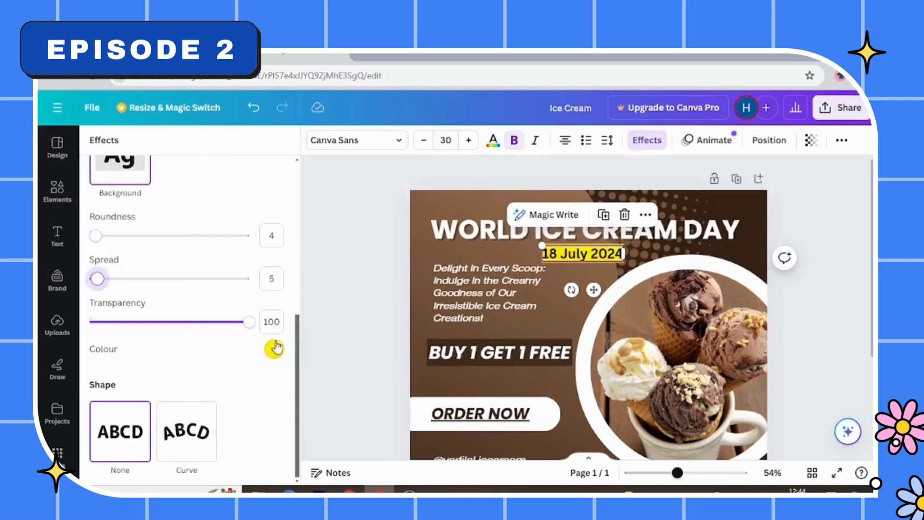
pyautogui.click(274, 349)
pyautogui.click(162, 227)
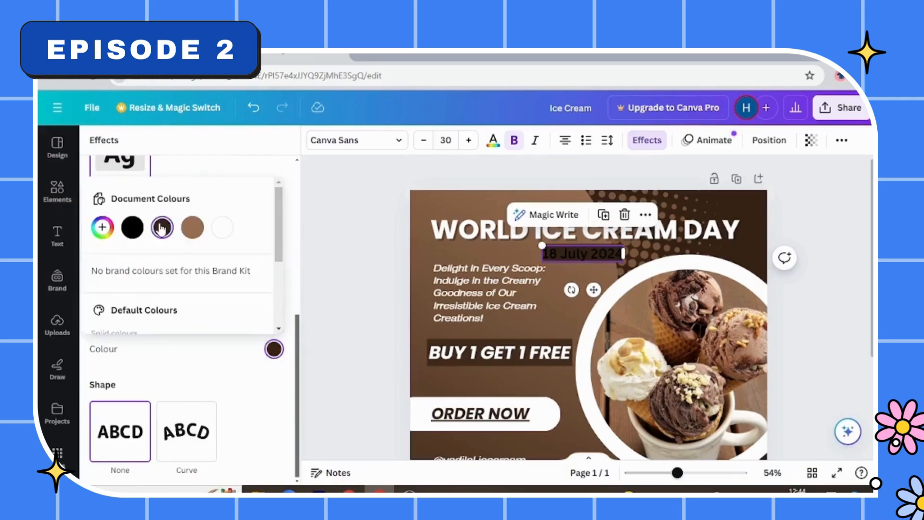
# Step: Change the text colour of the "18 July 2024" line to white
pyautogui.tripleClick(573, 256)
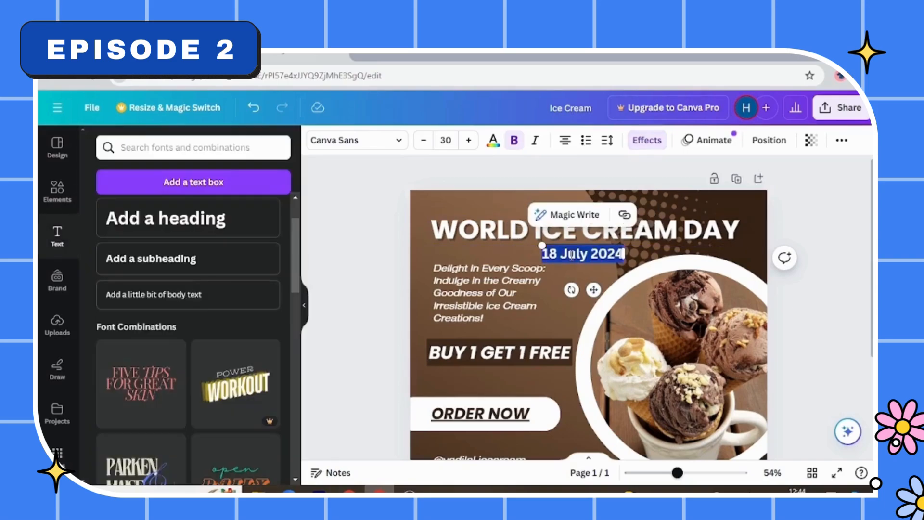
pyautogui.click(493, 140)
pyautogui.click(237, 215)
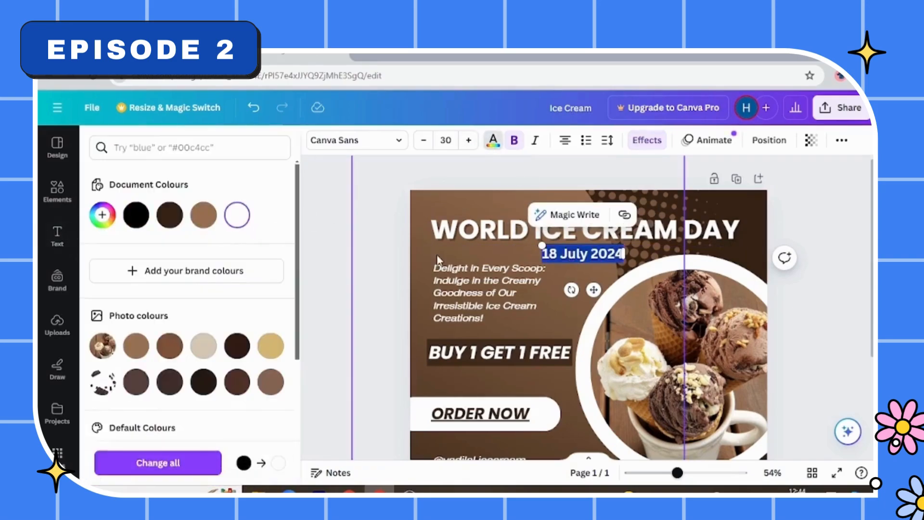
pyautogui.click(380, 260)
pyautogui.click(586, 255)
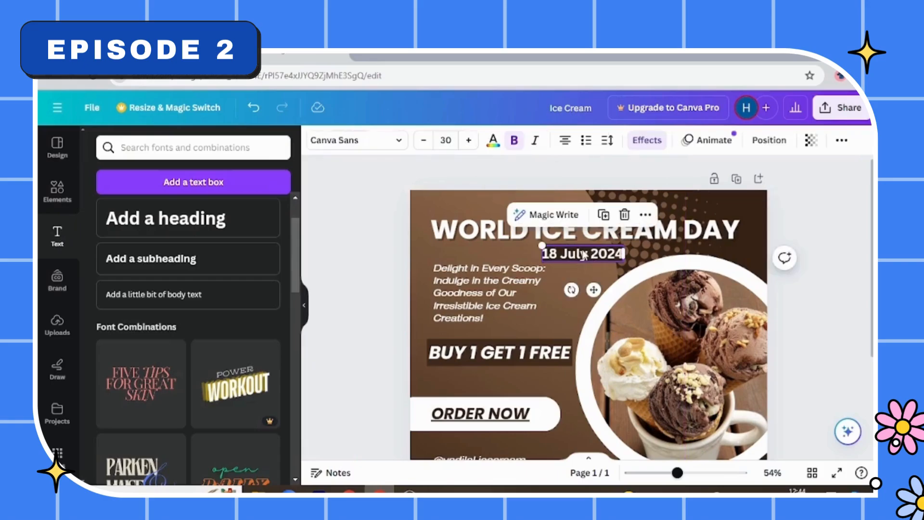
pyautogui.moveTo(623, 258); pyautogui.dragTo(392, 253)
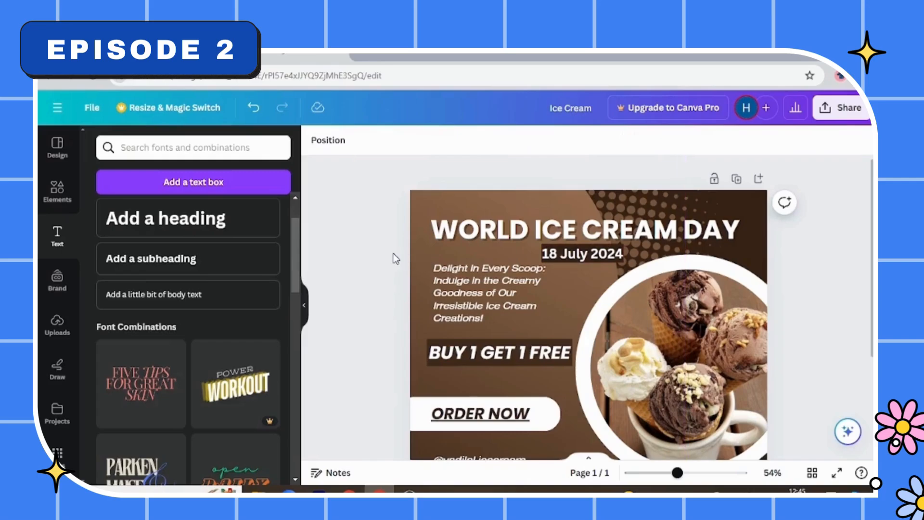
# Step: Reduce the date line's font size further to 28 and deselect it
pyautogui.scroll(-3, 392, 253)
pyautogui.click(654, 474)
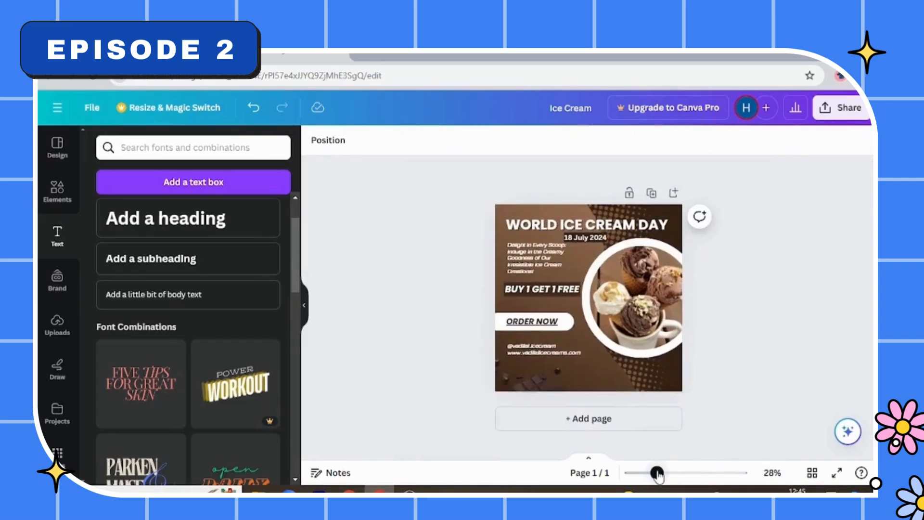
pyautogui.click(419, 149)
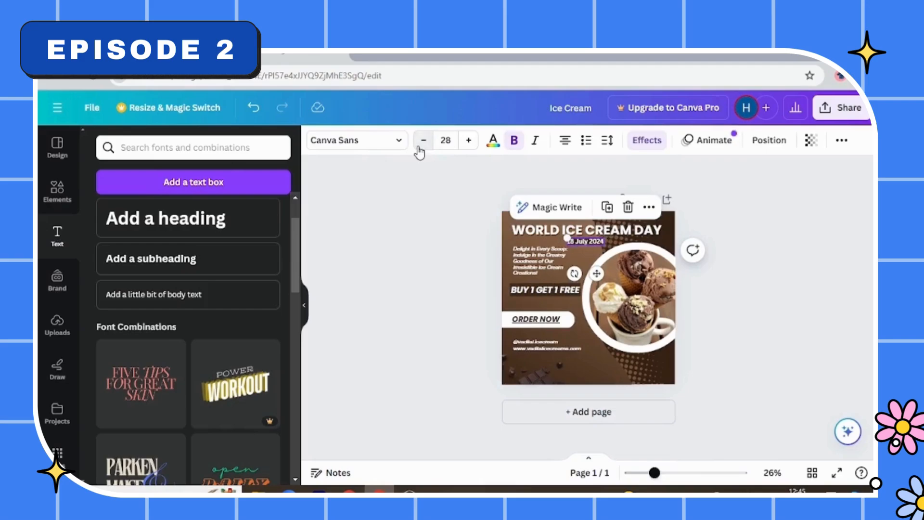
pyautogui.click(419, 150)
pyautogui.click(431, 269)
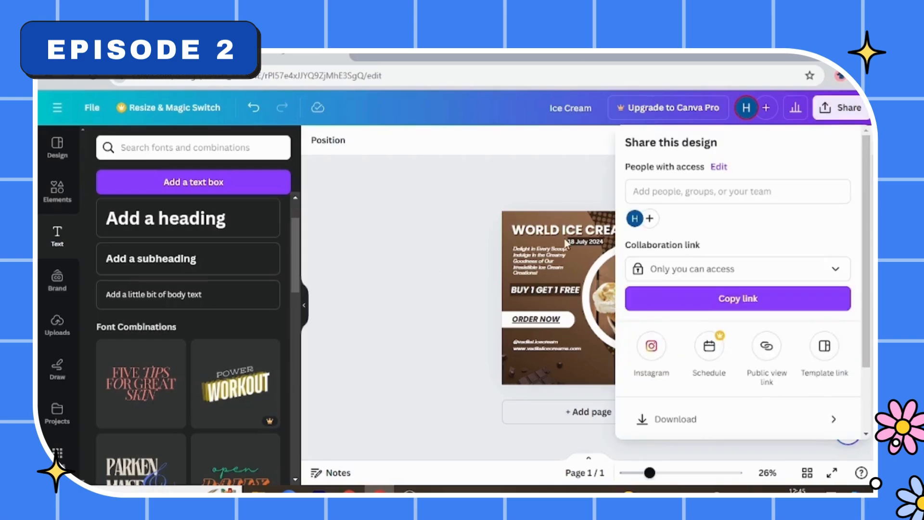
# Step: Download the finished post as a PNG at 1,080 × 1,080 px and open the downloaded file "Ice Cream.png"
pyautogui.click(533, 201)
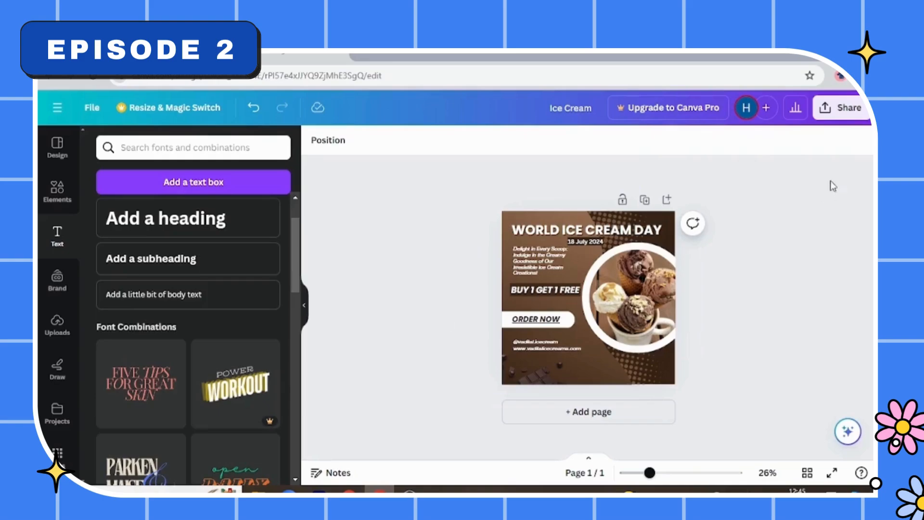
pyautogui.click(835, 111)
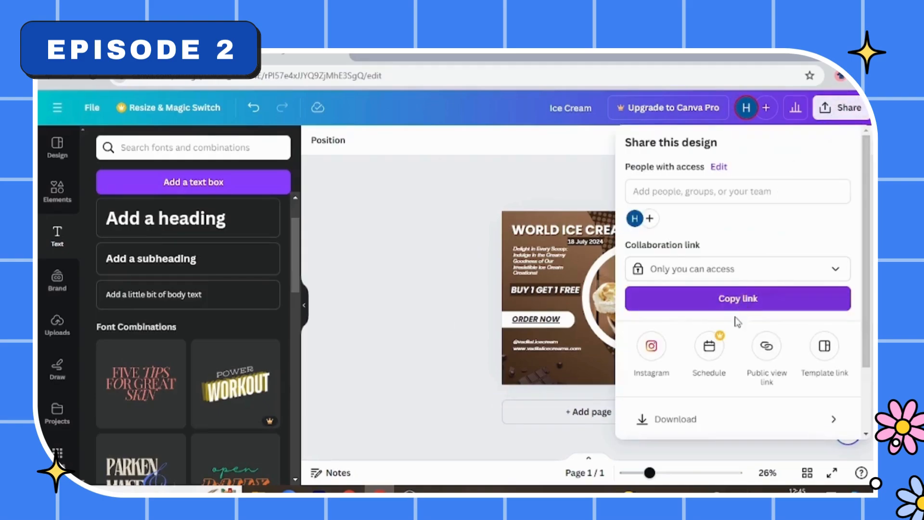
pyautogui.scroll(-2, 672, 392)
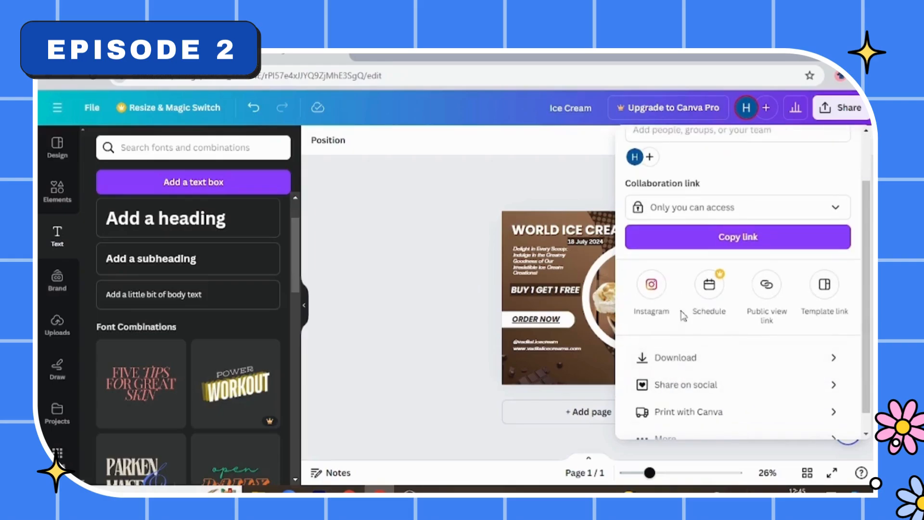
pyautogui.click(659, 363)
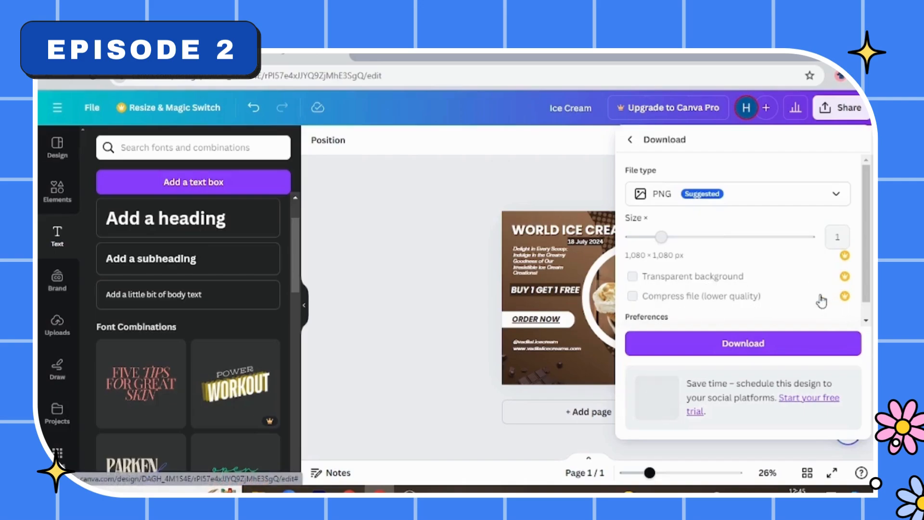
pyautogui.click(724, 353)
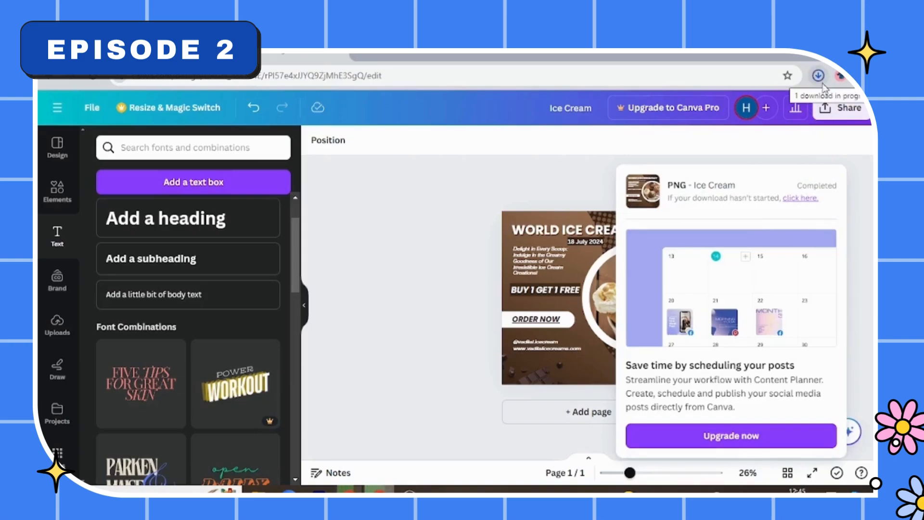
pyautogui.click(824, 87)
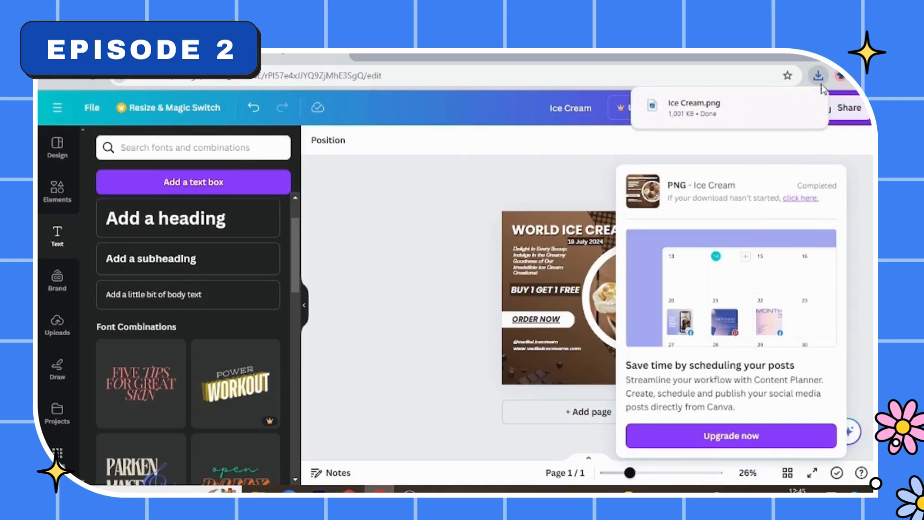
pyautogui.click(701, 106)
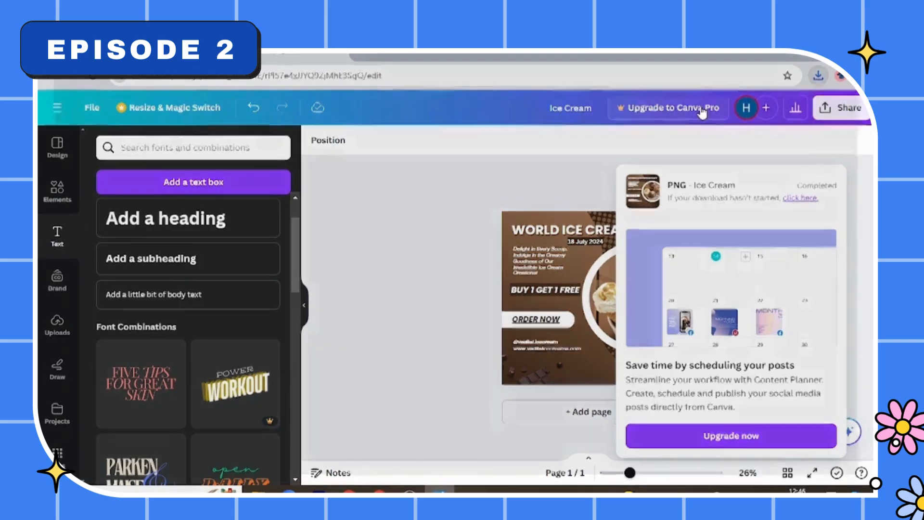